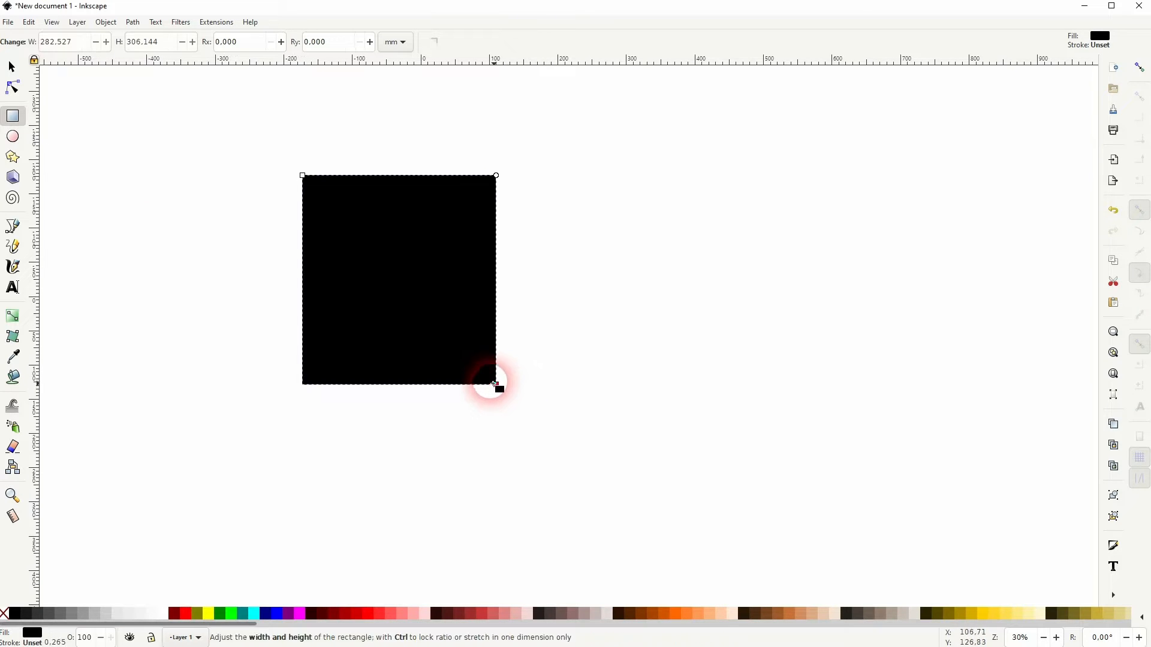
Move the black rectangle slightly left and down, then duplicate it and fill the copy with yellow #FFCC00
click(11, 68)
drag(383, 272, 368, 295)
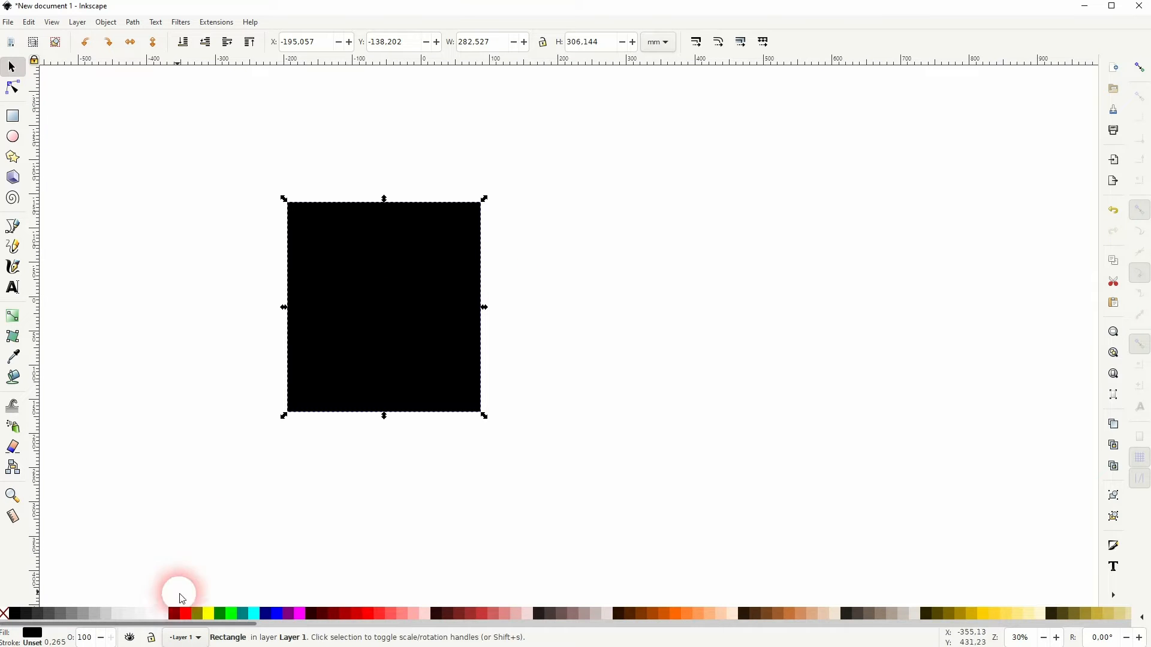
click(992, 615)
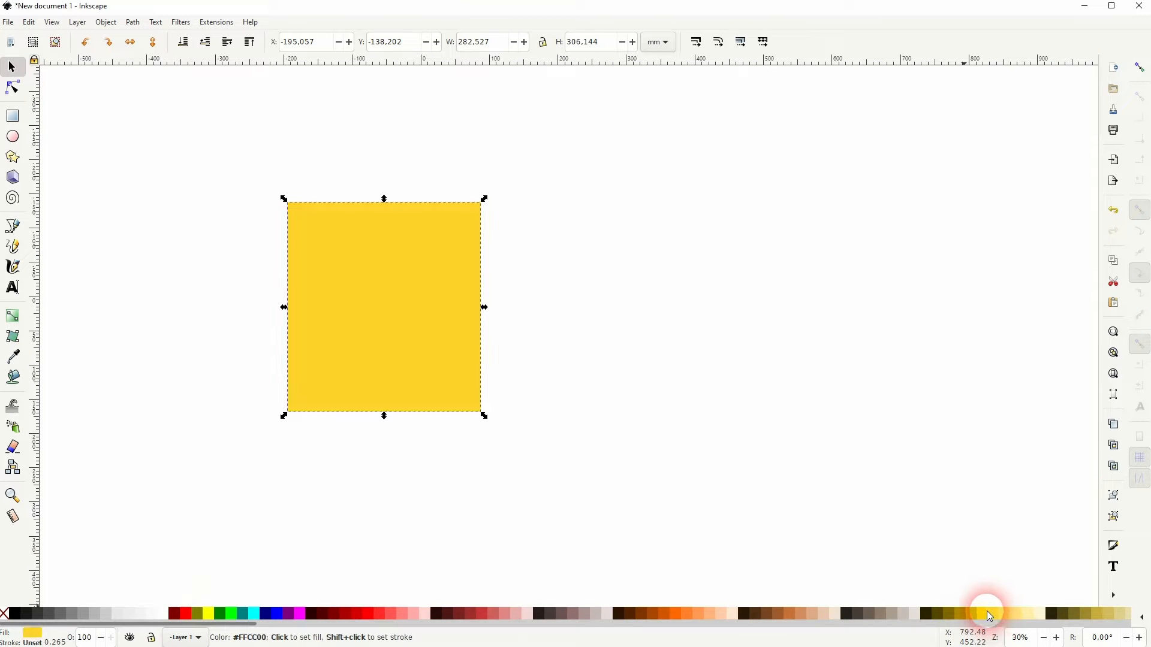
Shrink the yellow rectangle to about 256 × 288 mm, leaving a black border along the sides and bottom
drag(384, 416, 383, 414)
drag(285, 307, 293, 309)
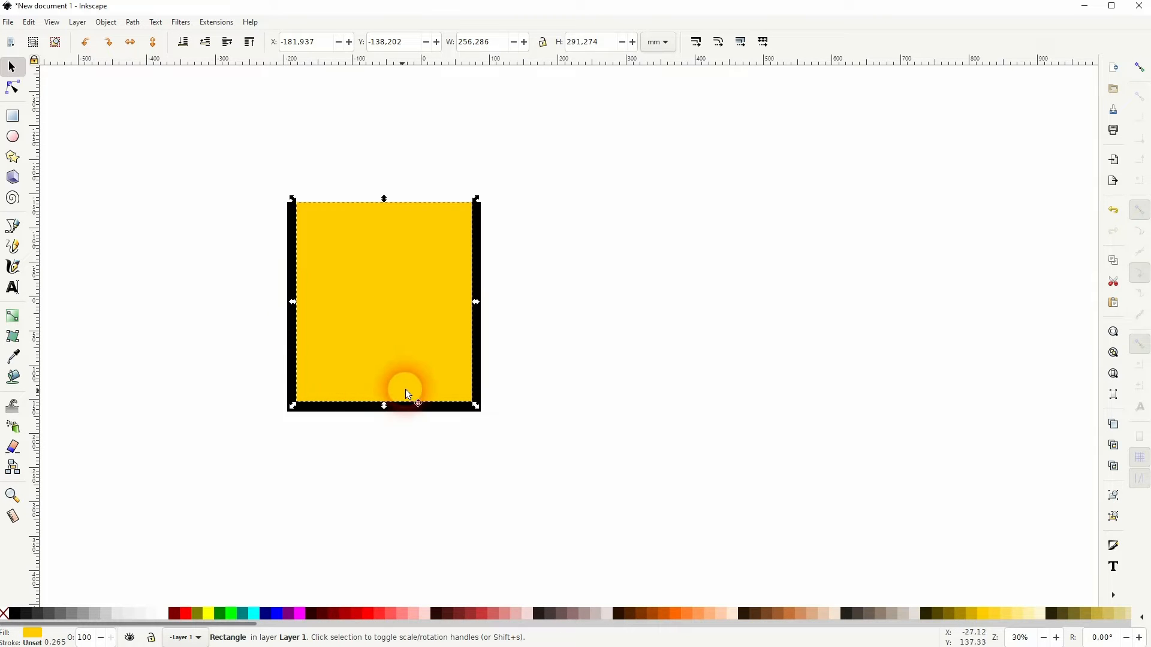
drag(385, 401, 387, 407)
click(538, 362)
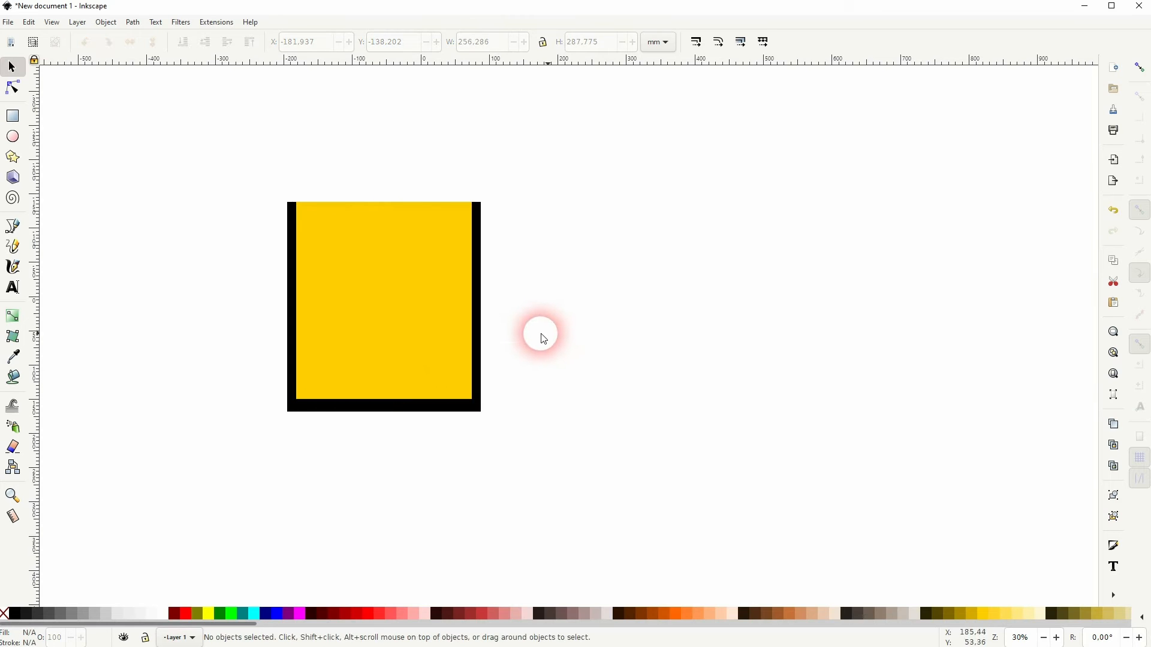
Convert the yellow rectangle to a path and add the Corners (Fillet/Chamfer) path effect to it
click(350, 306)
click(132, 22)
click(144, 36)
click(132, 22)
click(175, 283)
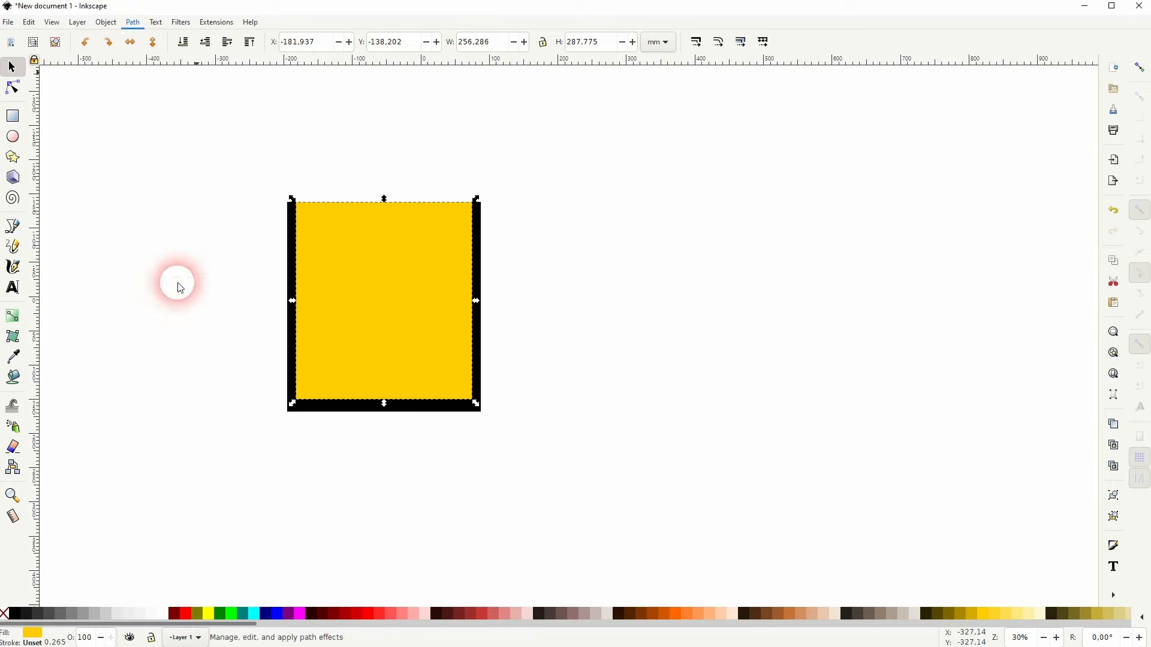
click(917, 131)
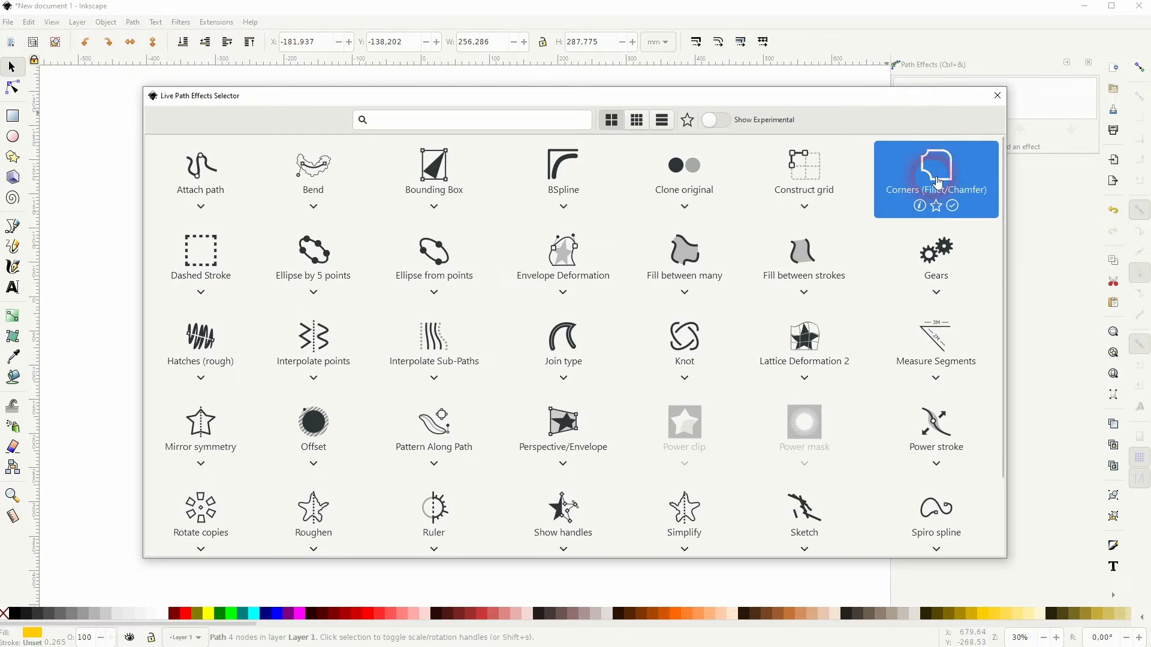
click(894, 193)
Round the yellow shape's two bottom corners together with the fillet handles
click(13, 88)
drag(249, 345, 514, 431)
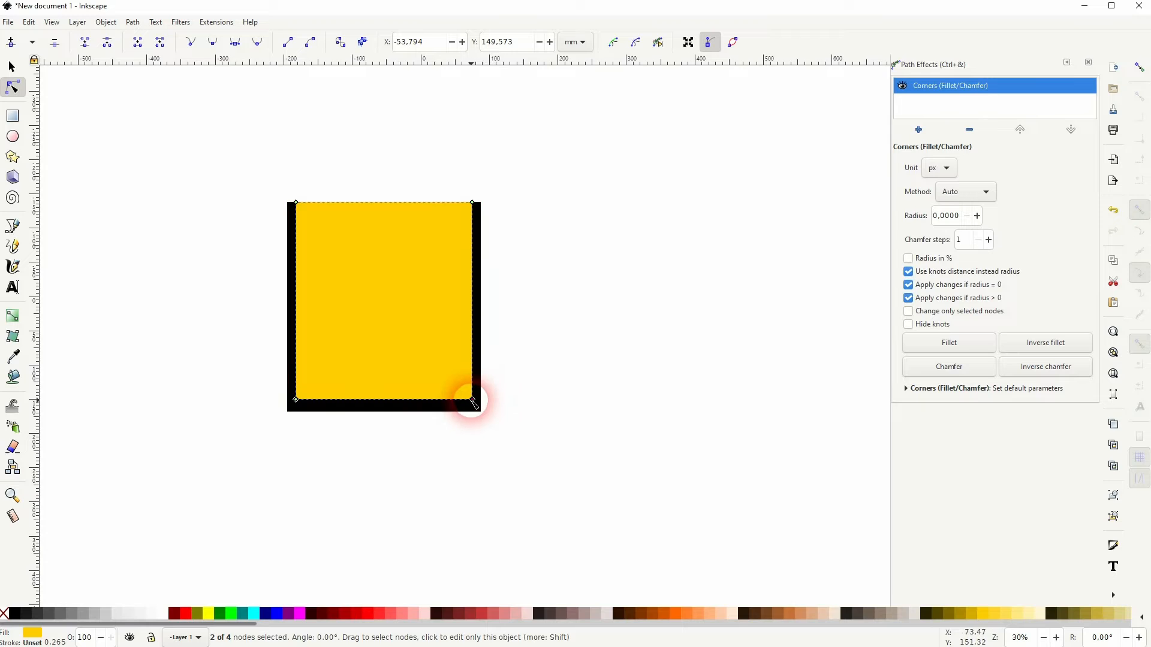
drag(471, 398, 472, 384)
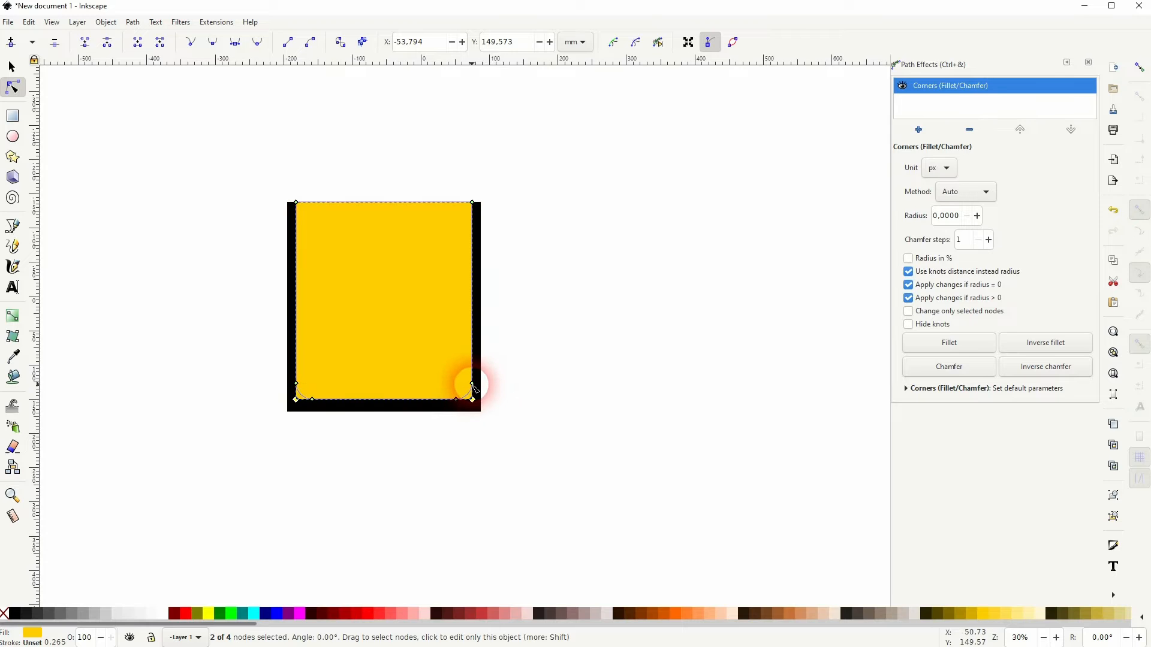
click(12, 67)
click(421, 431)
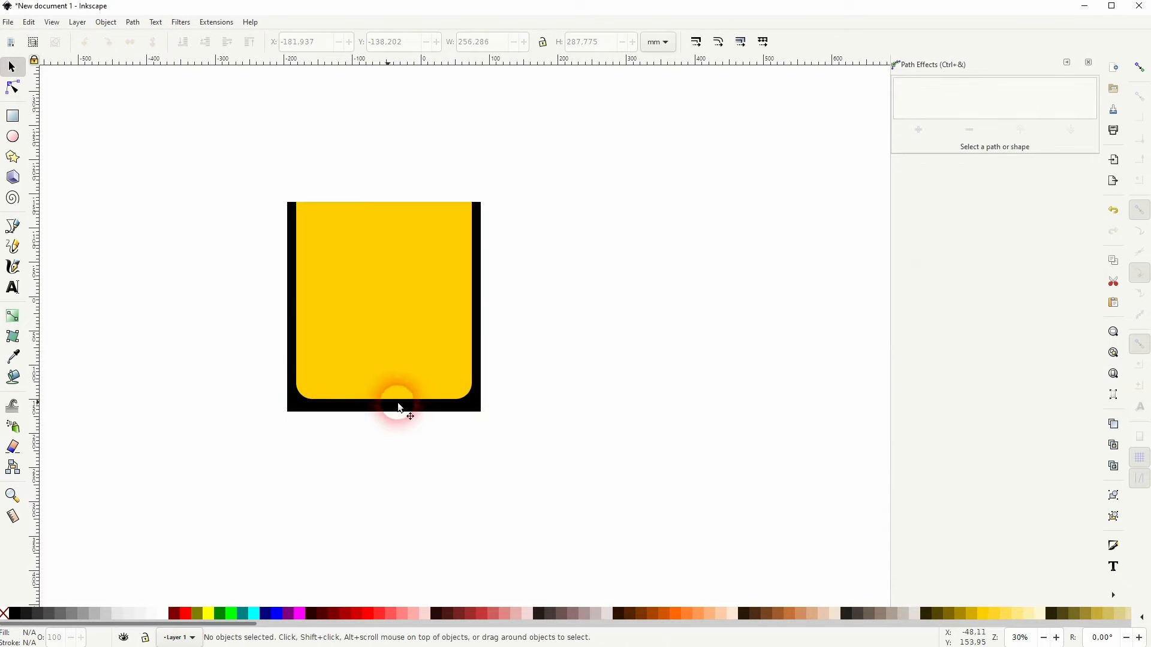
Convert the black rectangle to a path and add the Corners (Fillet/Chamfer) path effect to it
click(294, 409)
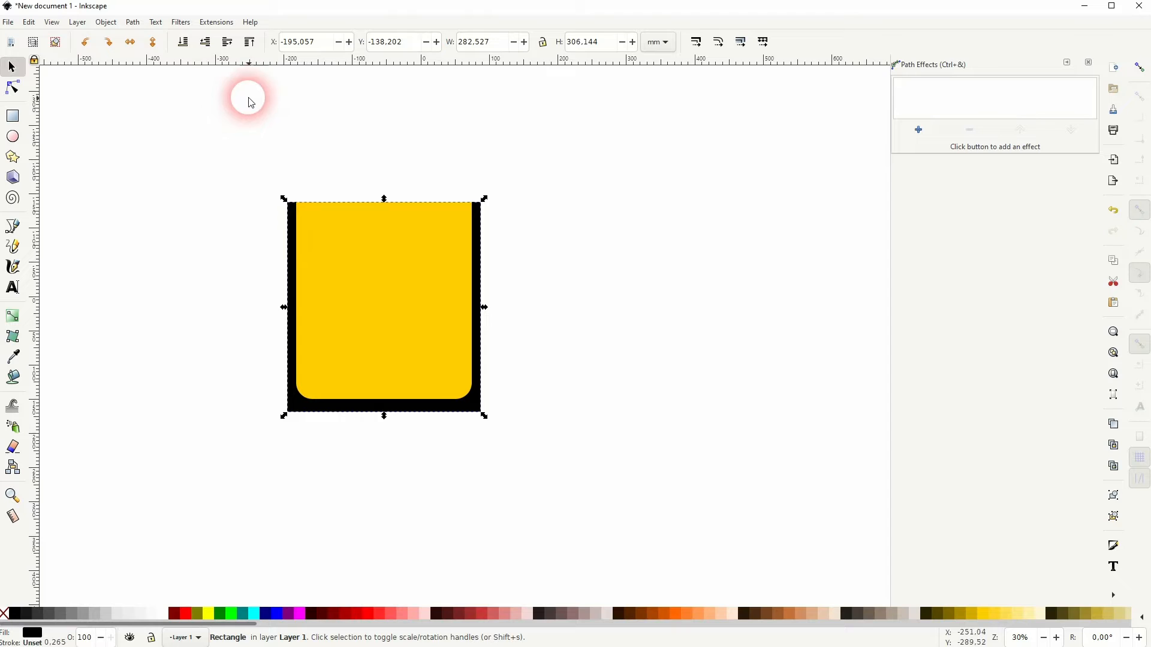
click(132, 23)
click(147, 37)
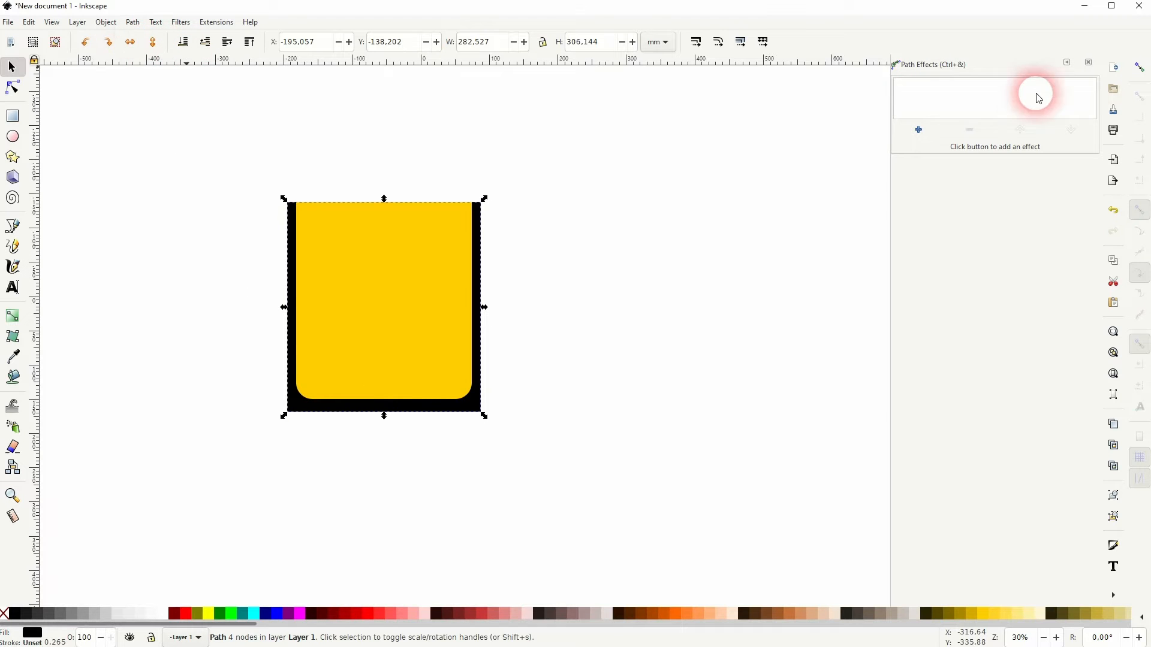
click(918, 130)
click(951, 175)
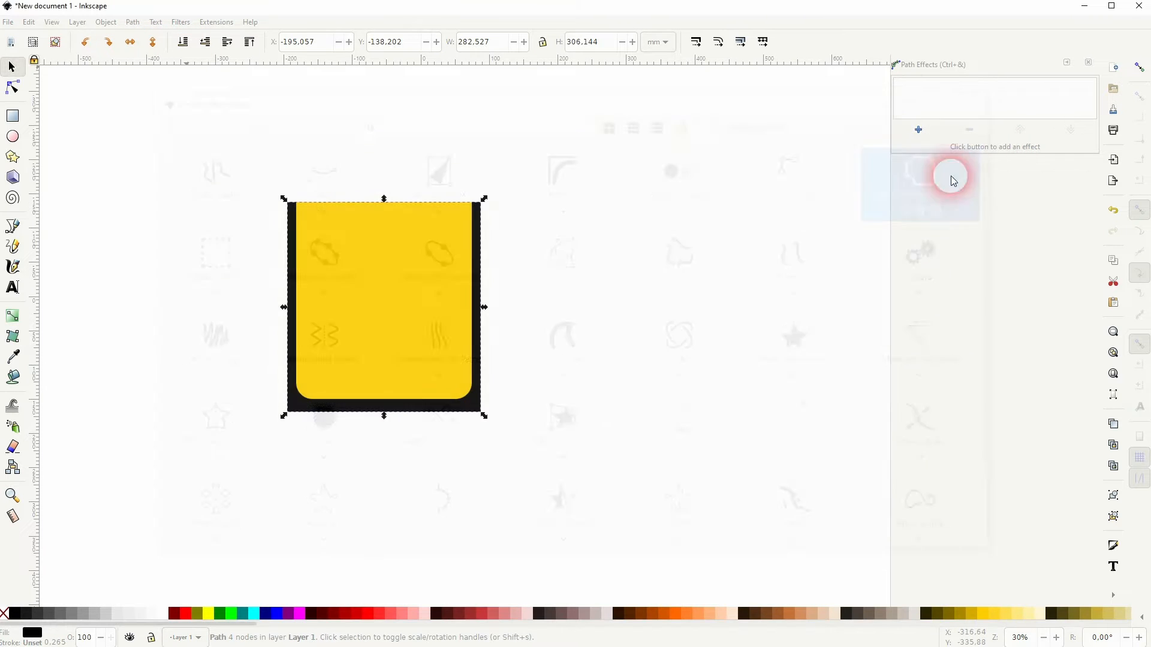
Round the black shape's two bottom corners to follow the curve of the yellow shape inside it
click(20, 98)
drag(226, 370, 535, 455)
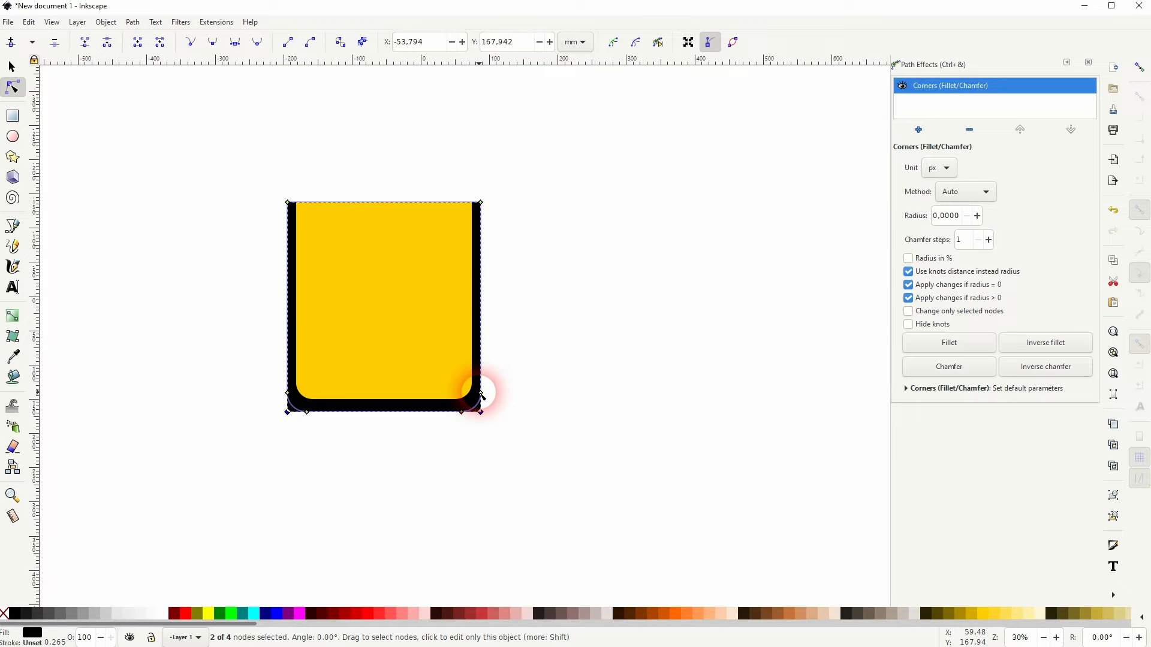
click(12, 67)
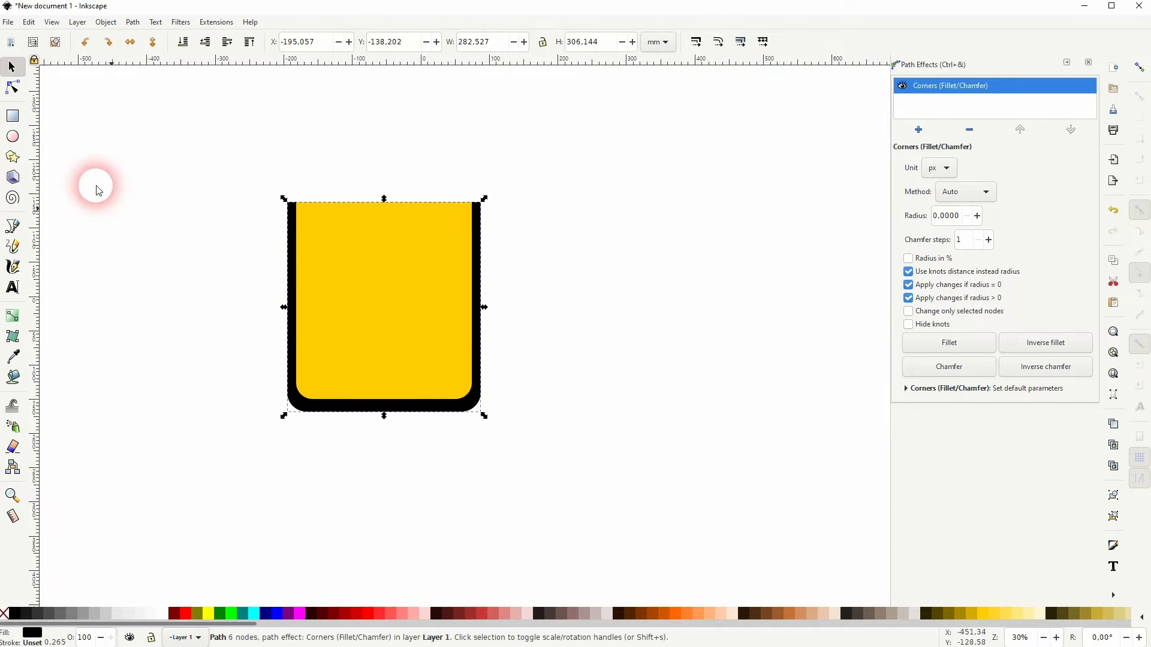
click(172, 336)
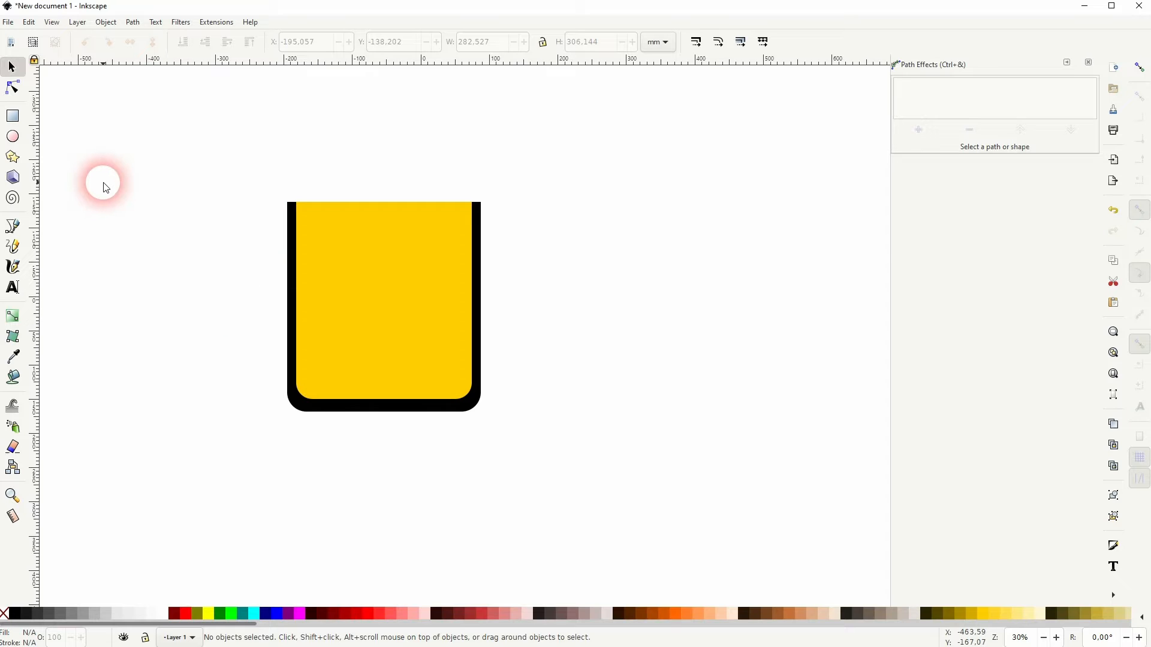
Draw overlapping black ellipses of varied sizes across the top of the glass to form the foam
click(13, 136)
drag(275, 157, 355, 217)
drag(335, 138, 378, 190)
drag(379, 128, 451, 228)
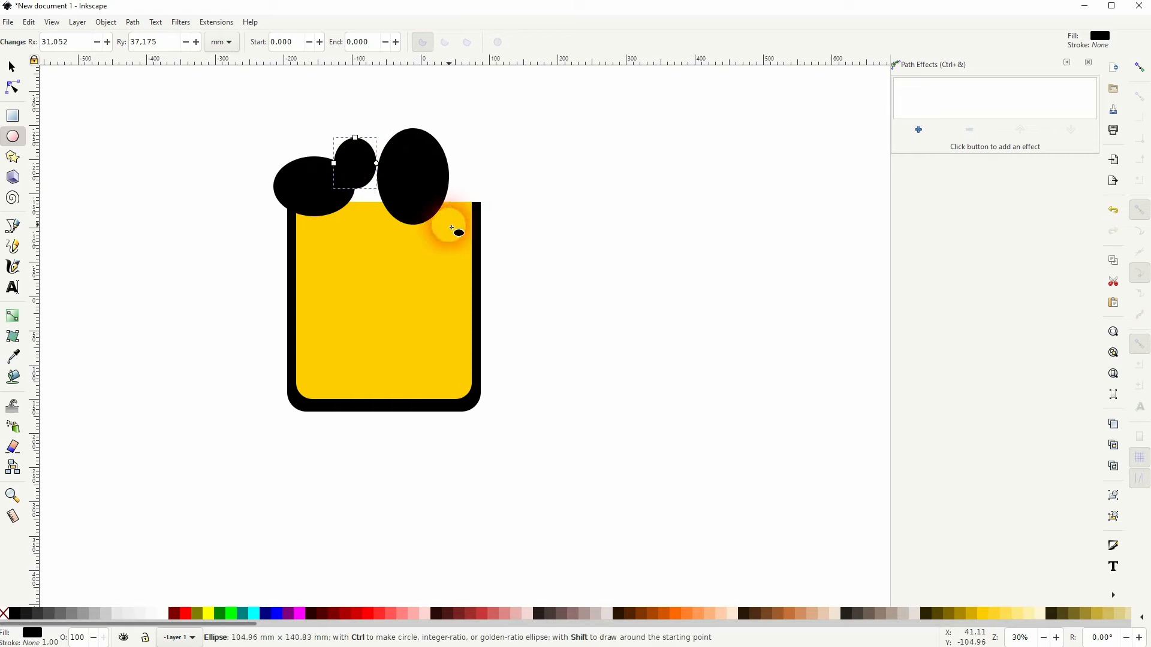
drag(479, 155, 405, 210)
drag(329, 147, 439, 222)
drag(484, 145, 436, 212)
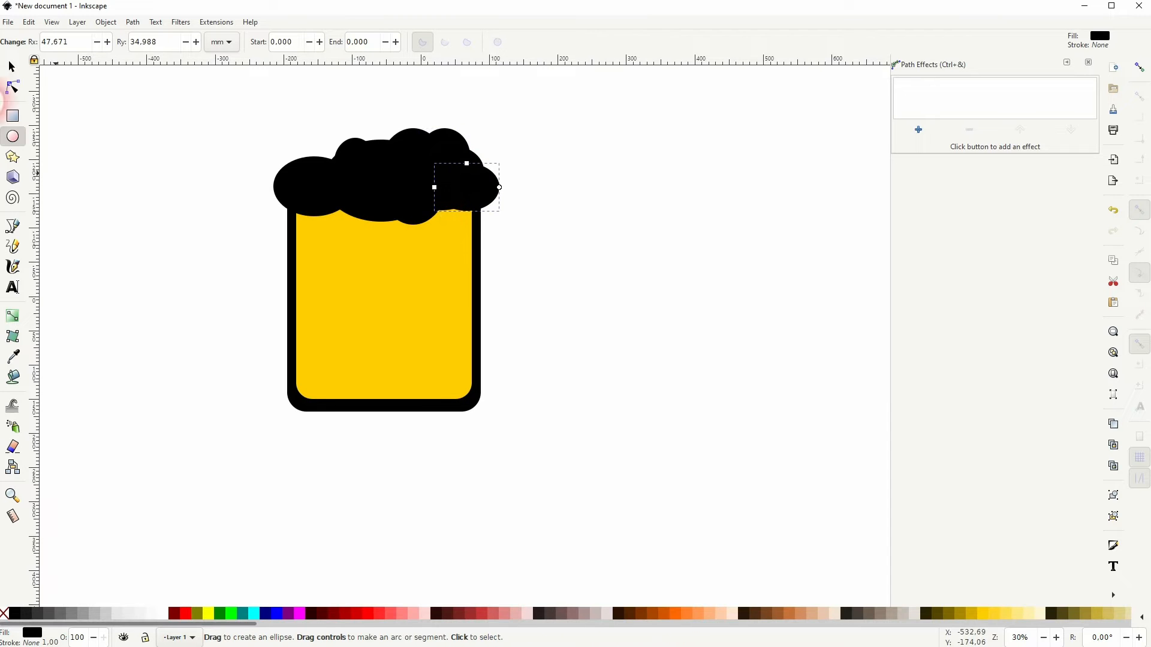
Move the small foam ellipse left so it bulges above the leftmost ellipse
click(11, 69)
click(123, 252)
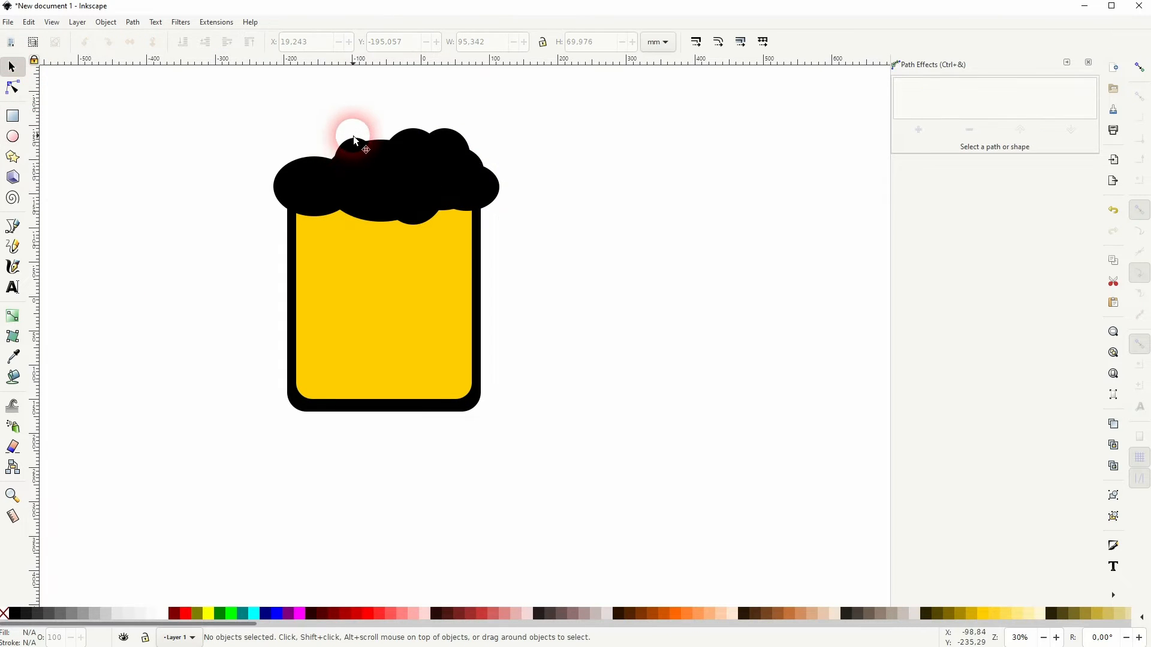
drag(351, 148, 327, 146)
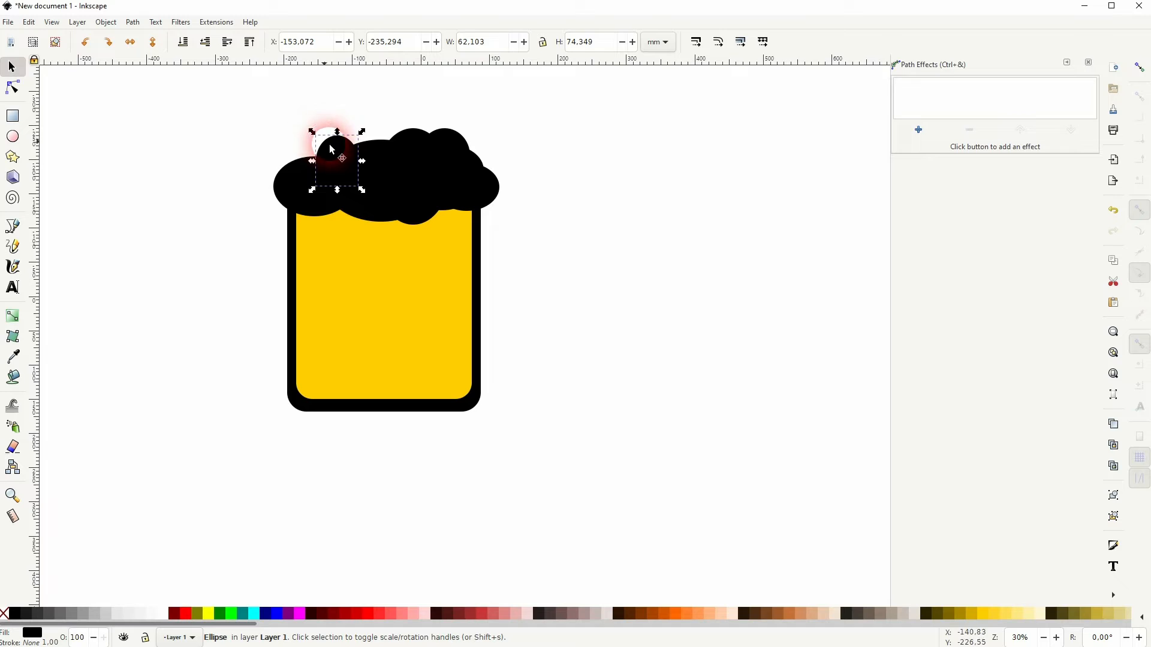
click(530, 165)
Select all the foam ellipses together and move them slightly upward on the glass
drag(208, 231, 570, 110)
mouse_move(410, 198)
mouse_down()
mouse_move(407, 188)
mouse_move(410, 198)
mouse_up()
click(557, 162)
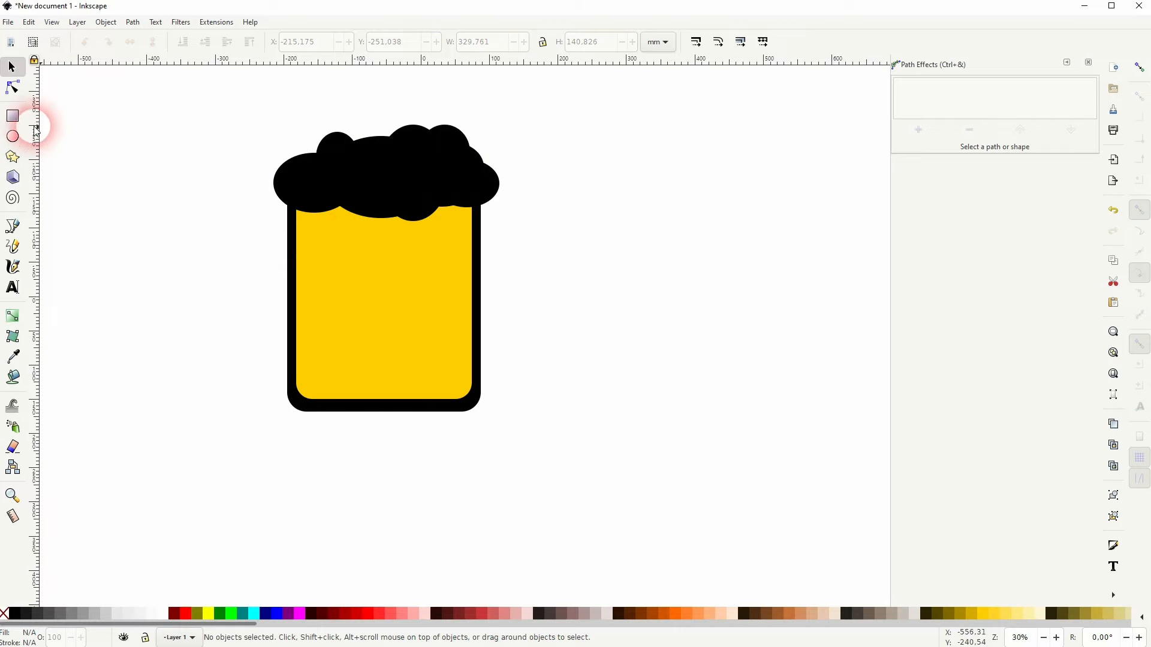
Draw a short and a long narrow black rectangle as foam drips, the long one about 32 × 101 mm, and shift the long one left
click(12, 115)
mouse_move(332, 206)
mouse_down()
mouse_move(344, 234)
mouse_move(394, 249)
mouse_move(405, 274)
mouse_up()
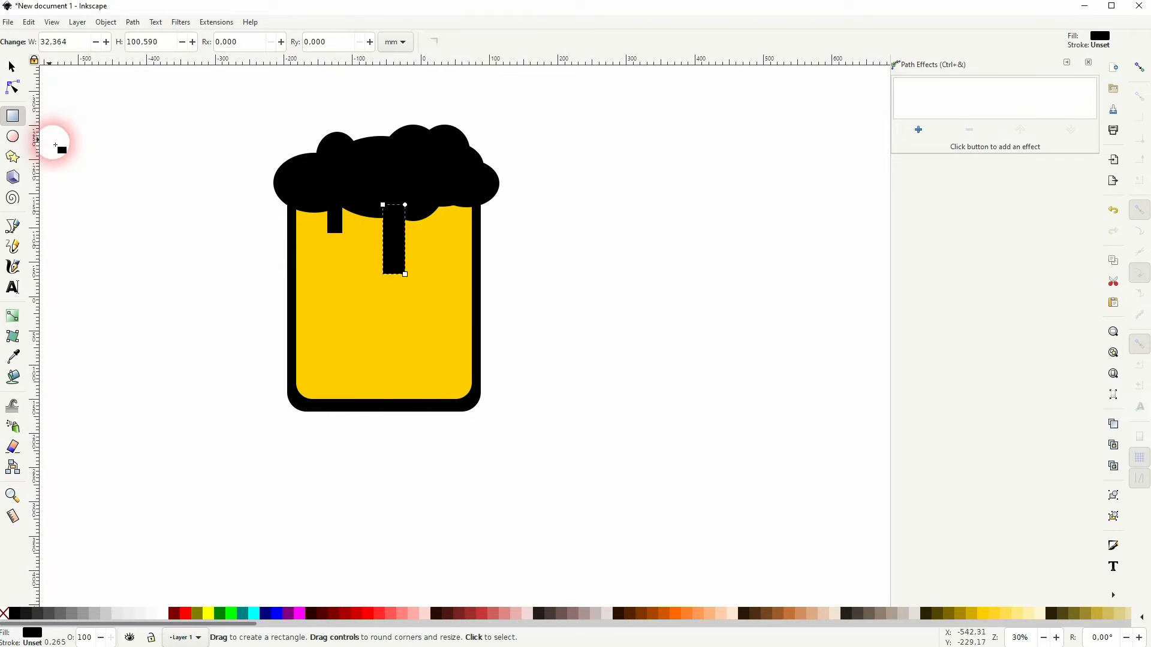
click(11, 67)
drag(401, 229, 378, 223)
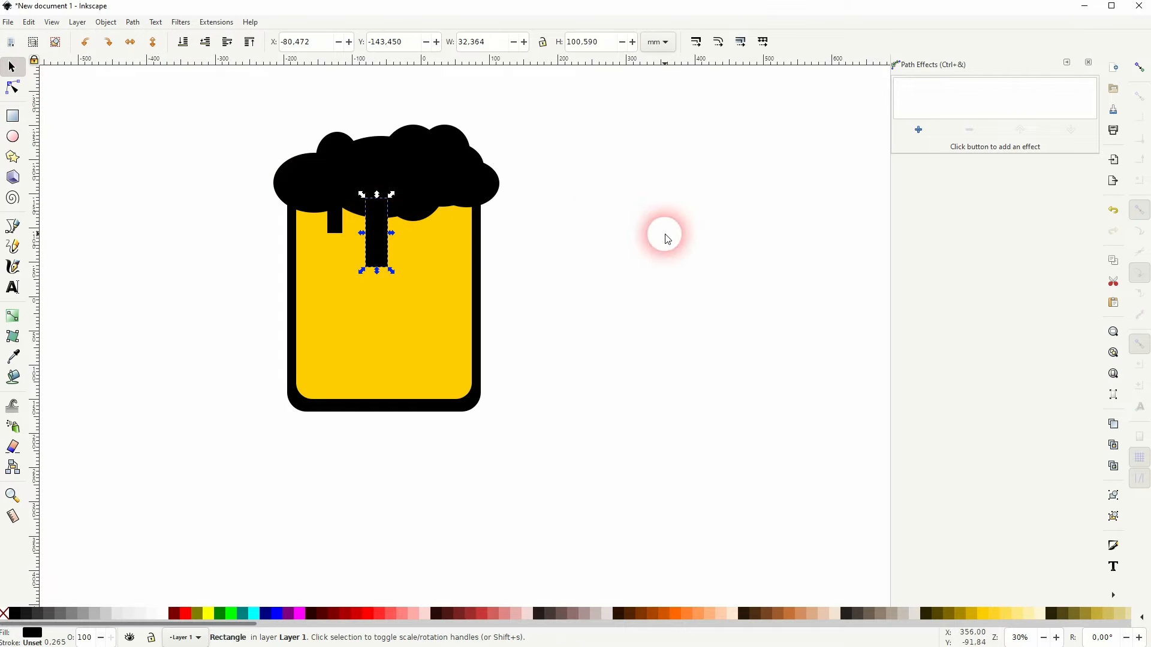
Convert the long drip to a path and fully round its lower end with the Corners (Fillet/Chamfer) effect
click(132, 22)
click(150, 36)
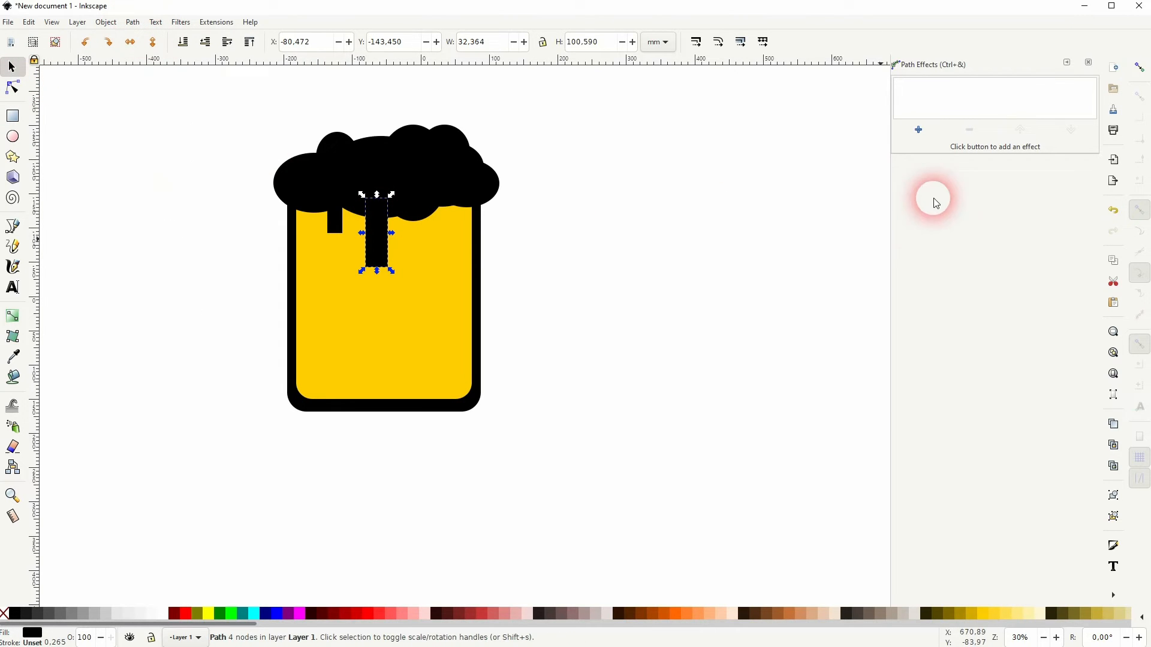
click(919, 131)
click(935, 174)
click(12, 88)
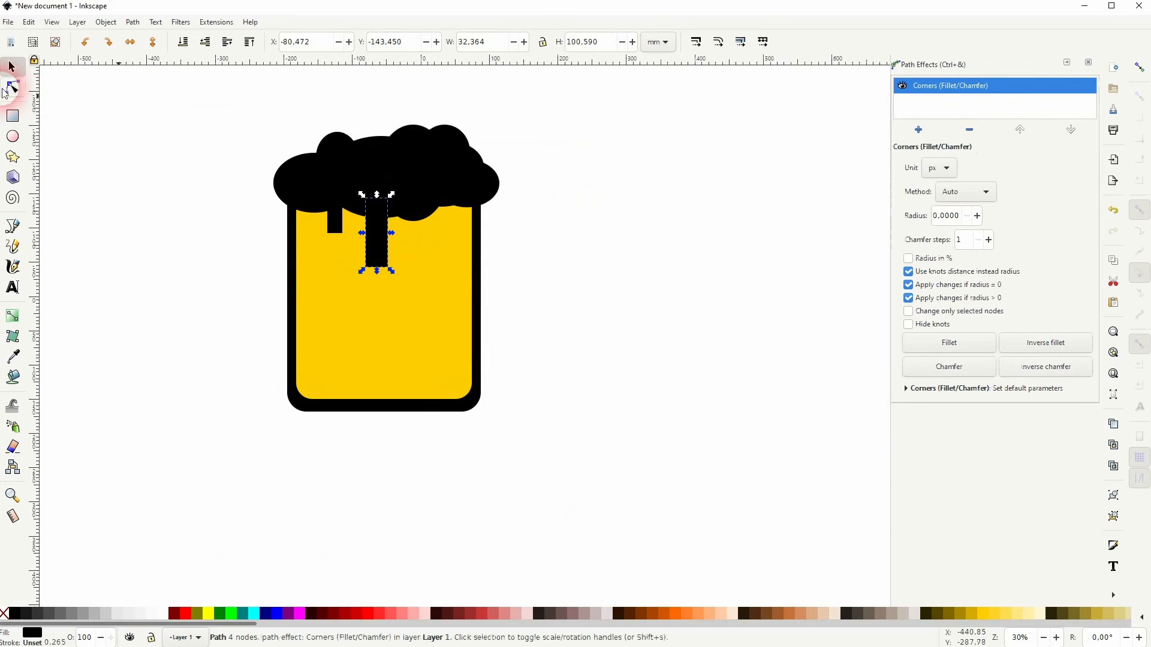
drag(252, 242, 441, 296)
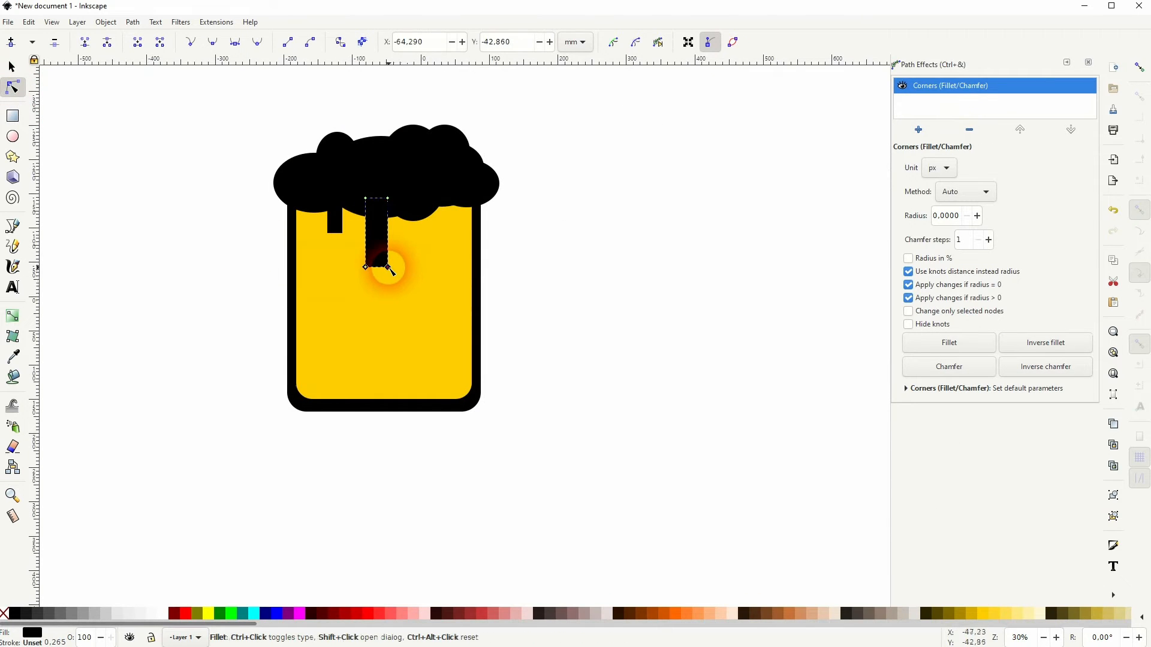
drag(391, 261, 354, 241)
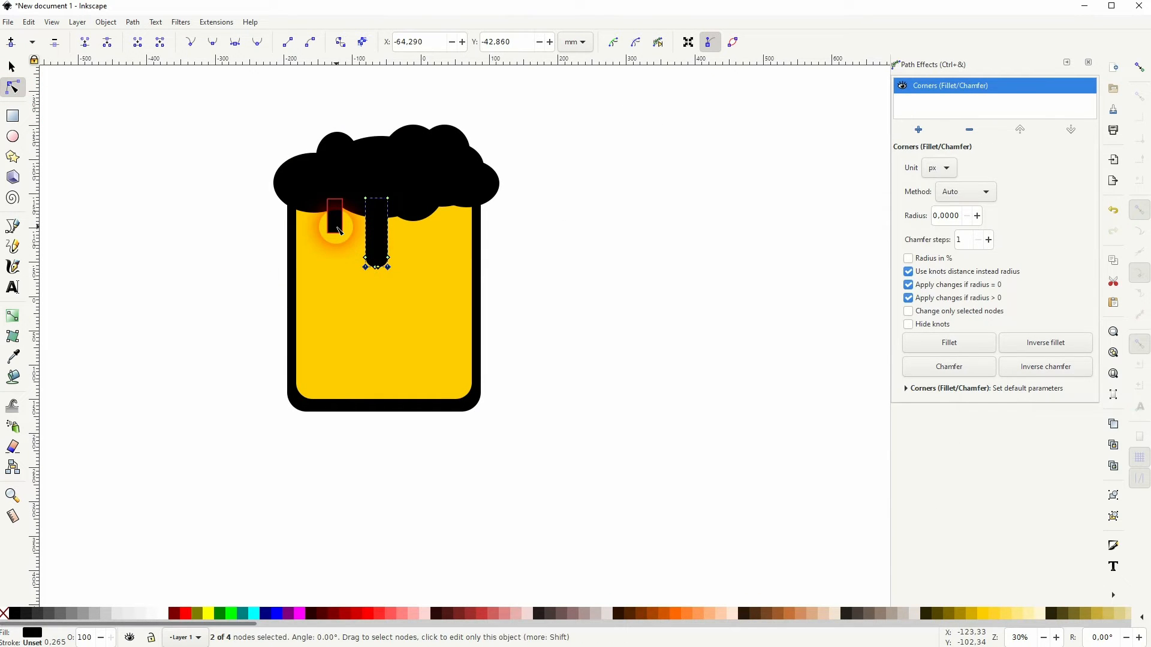
Convert the short drip to a path and fully round its lower end with the Corners (Fillet/Chamfer) effect
click(338, 231)
click(108, 24)
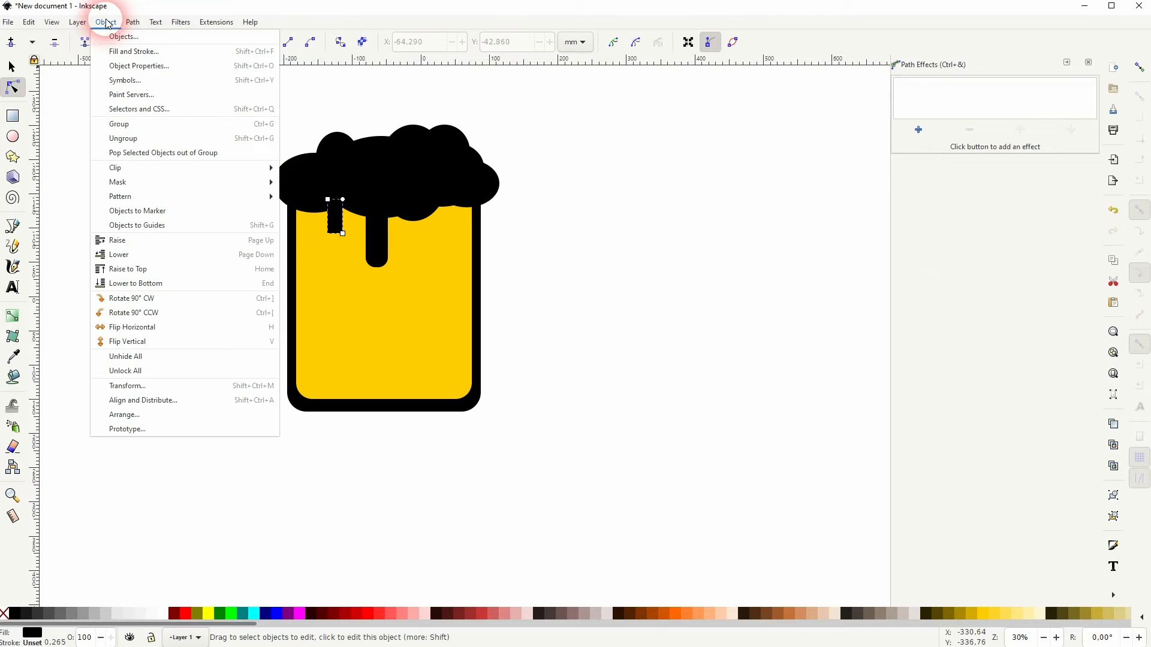
click(147, 40)
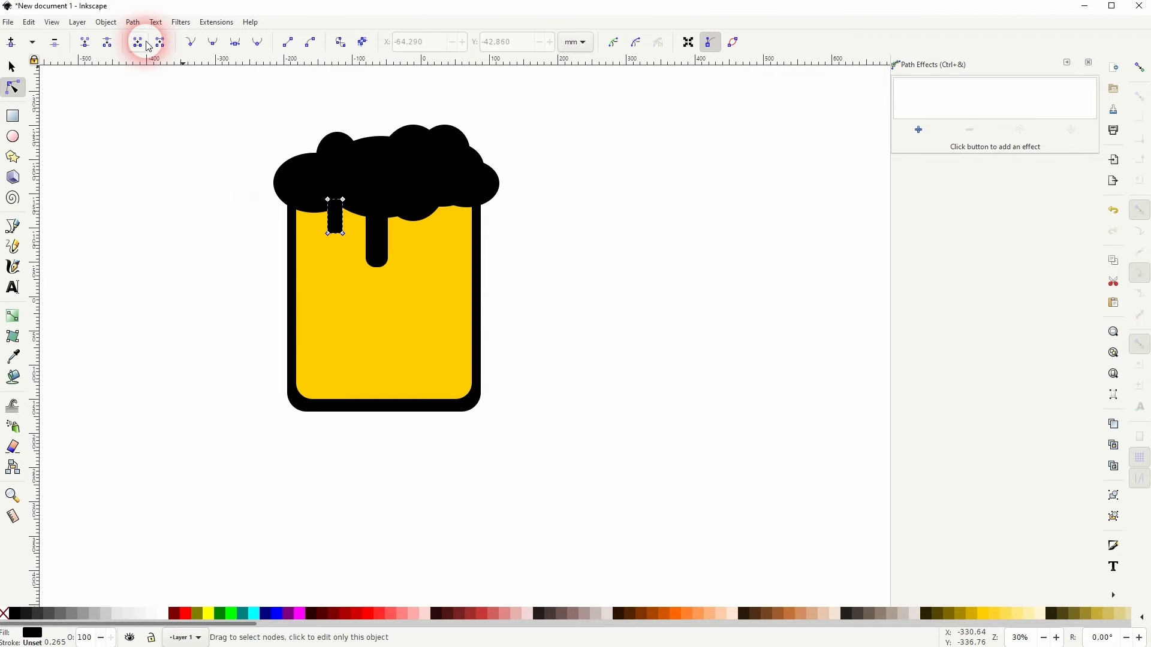
click(918, 129)
click(927, 171)
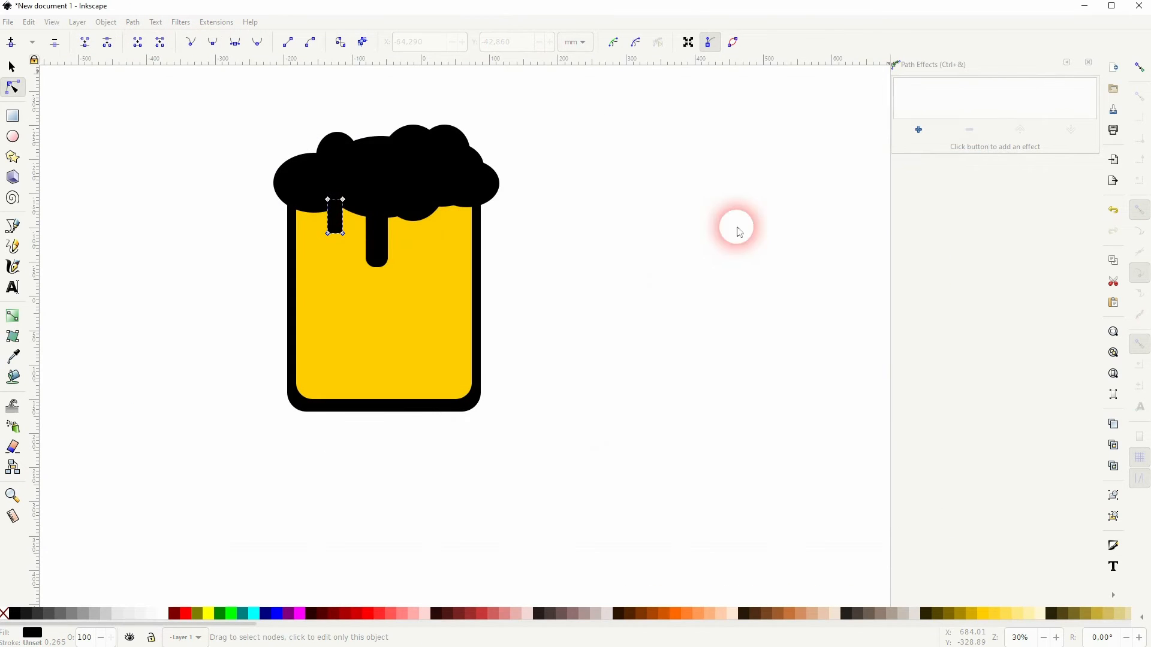
drag(273, 216, 354, 242)
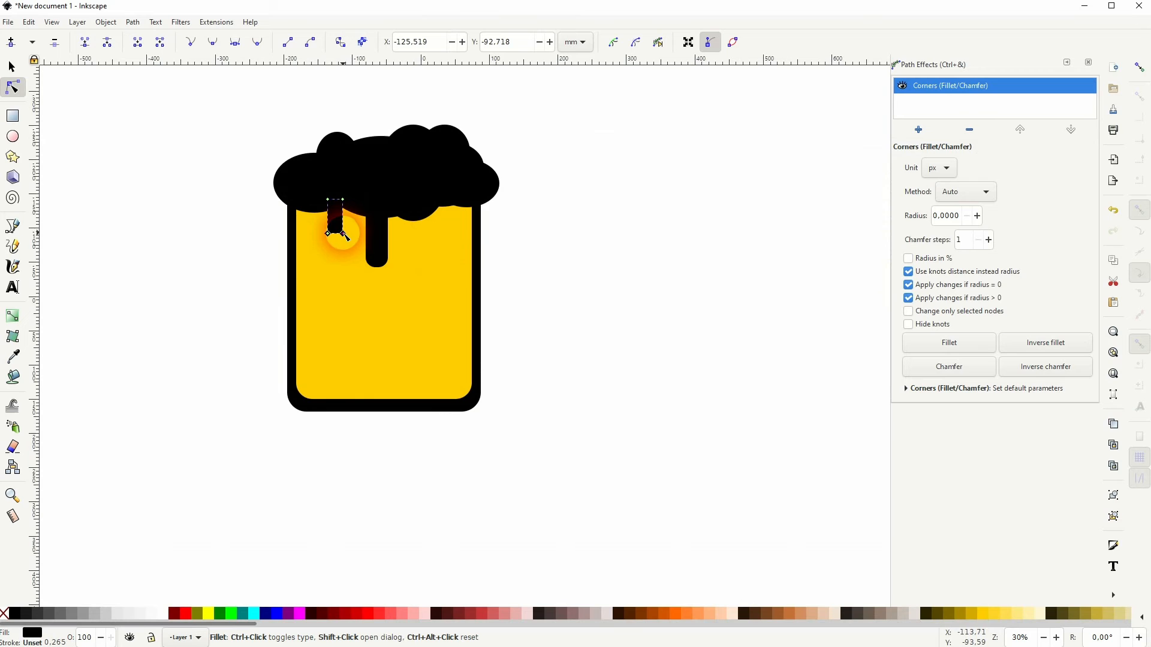
click(12, 67)
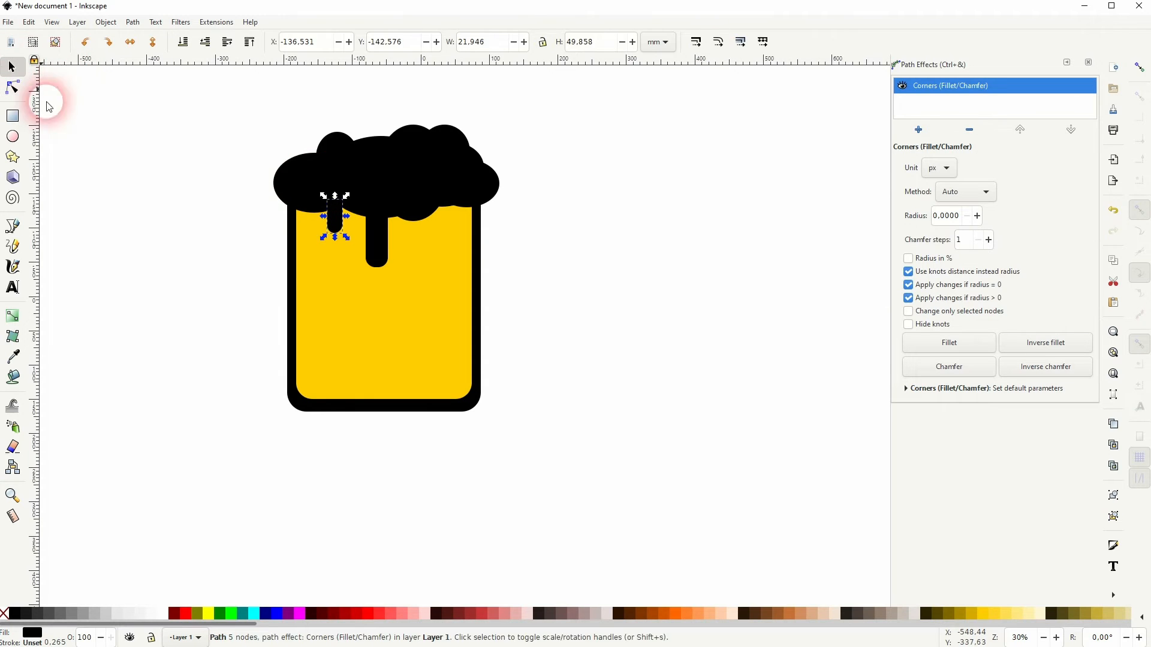
click(191, 276)
Move the tall ellipse in the foam slightly left and up
ctrl+scroll(515, 249, down, 1)
ctrl+scroll(515, 249, up, 1)
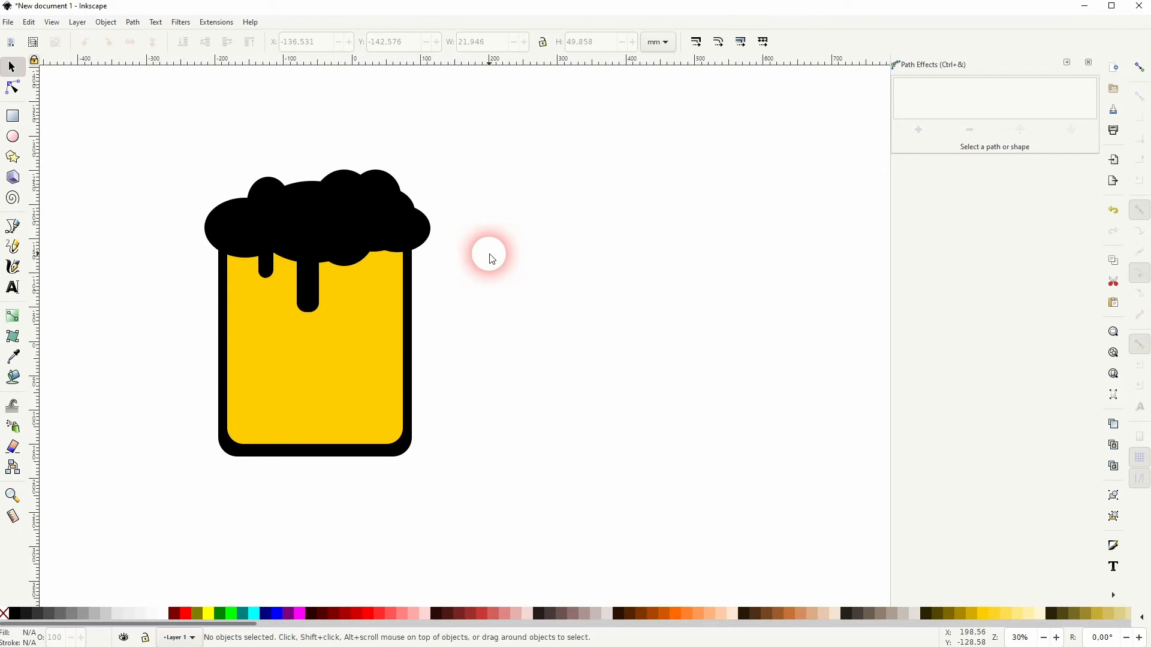
mouse_move(346, 181)
mouse_down()
mouse_move(329, 188)
mouse_move(337, 178)
mouse_up()
click(455, 168)
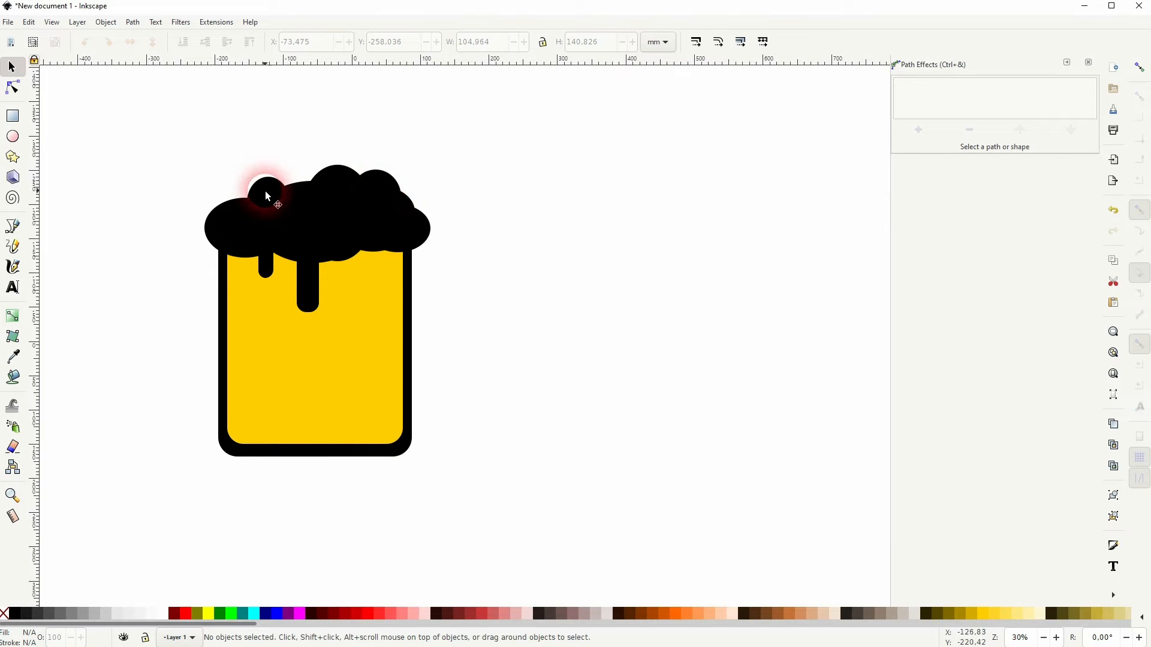
Stretch the small ellipse at the foam's upper left to the right, to a width of about 103 mm
click(290, 204)
drag(294, 203, 321, 200)
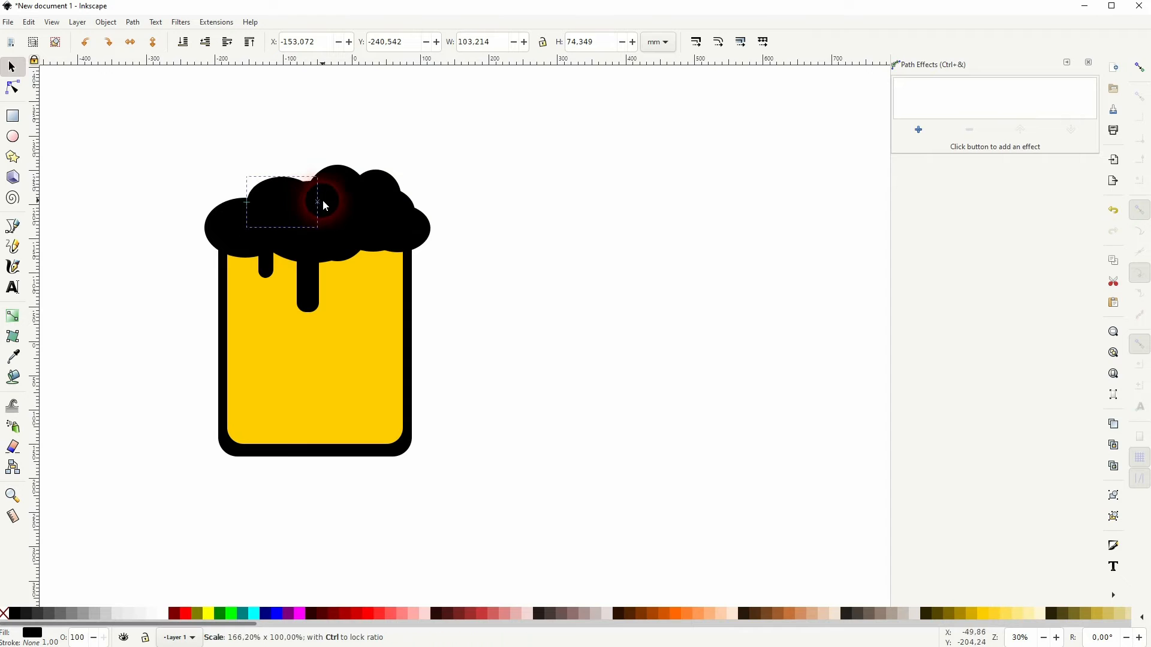
click(499, 193)
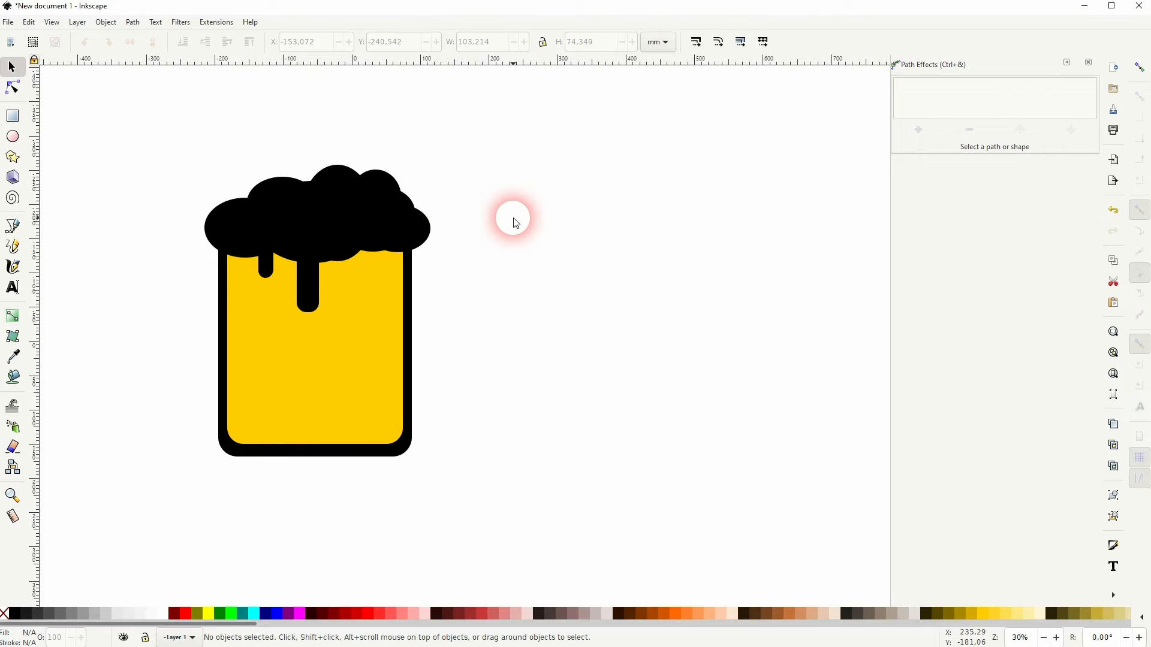
Draw an angular handle outline about 112 by 192 mm on the mug's right side with the Pen tool
click(14, 228)
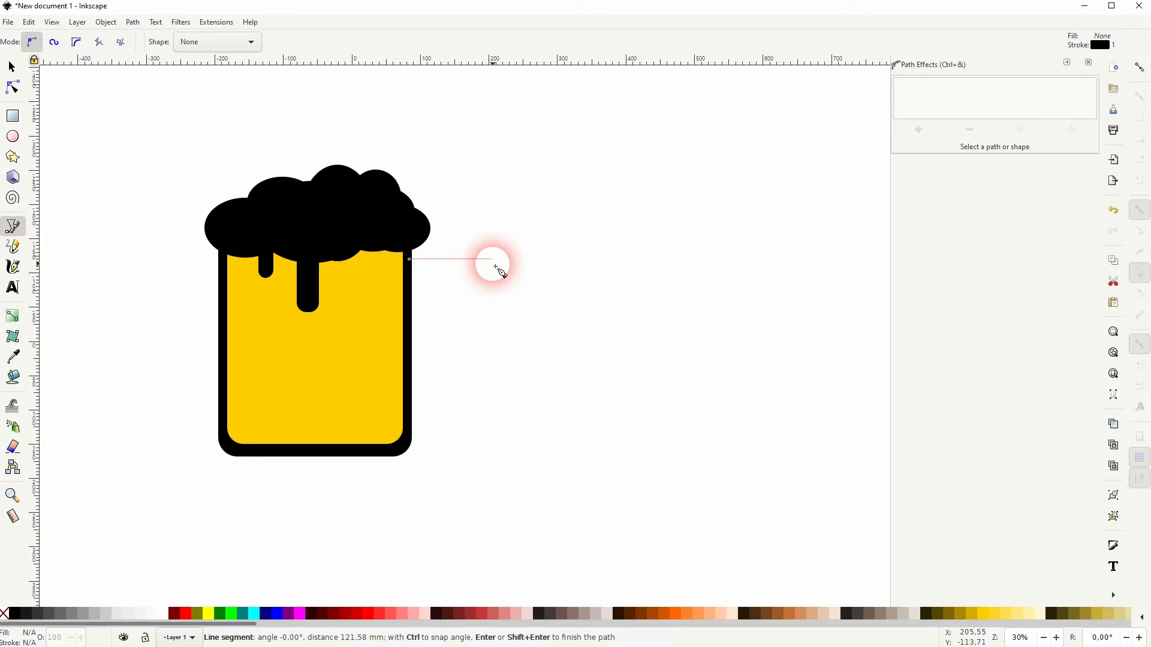
click(464, 258)
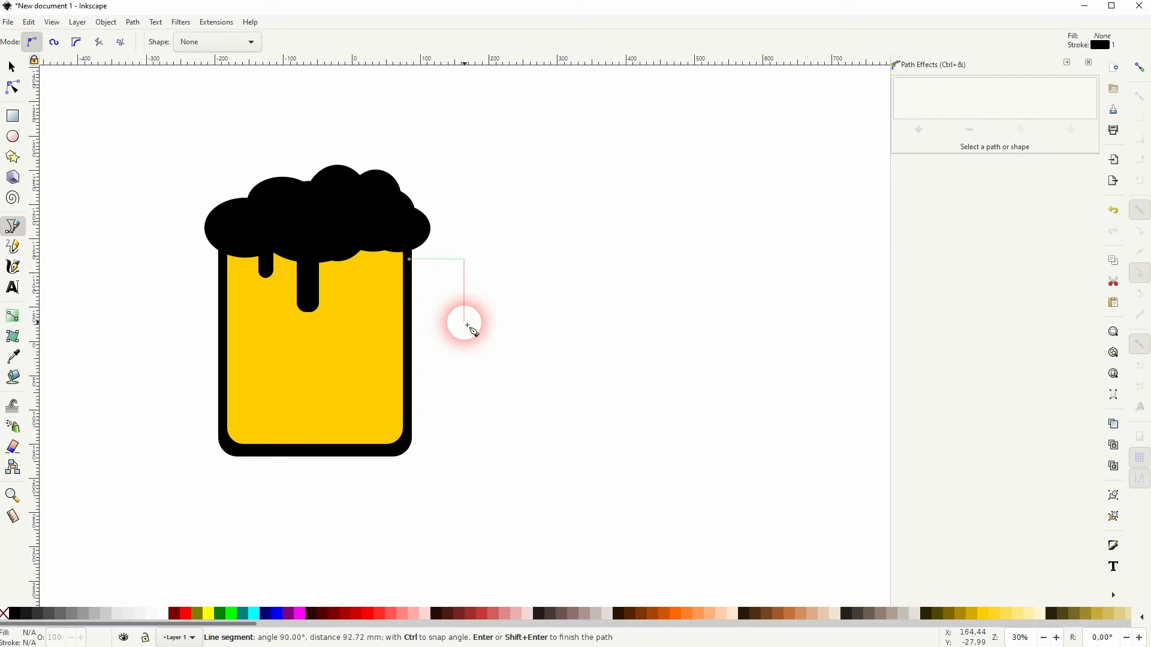
key(BackSpace)
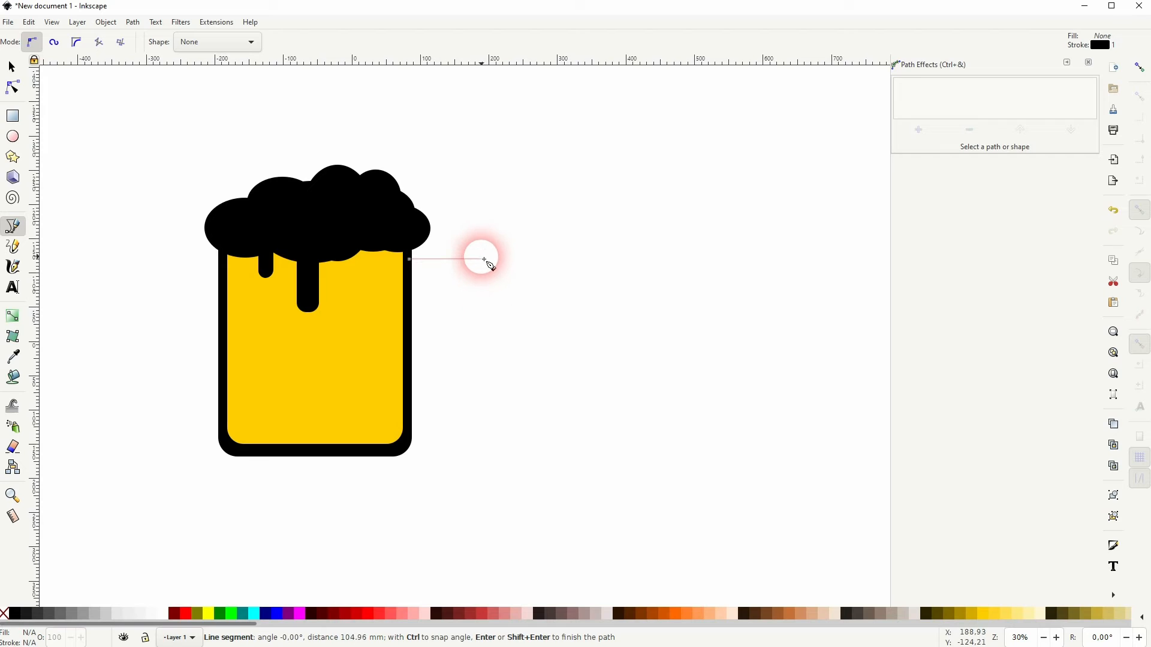
click(484, 259)
click(488, 327)
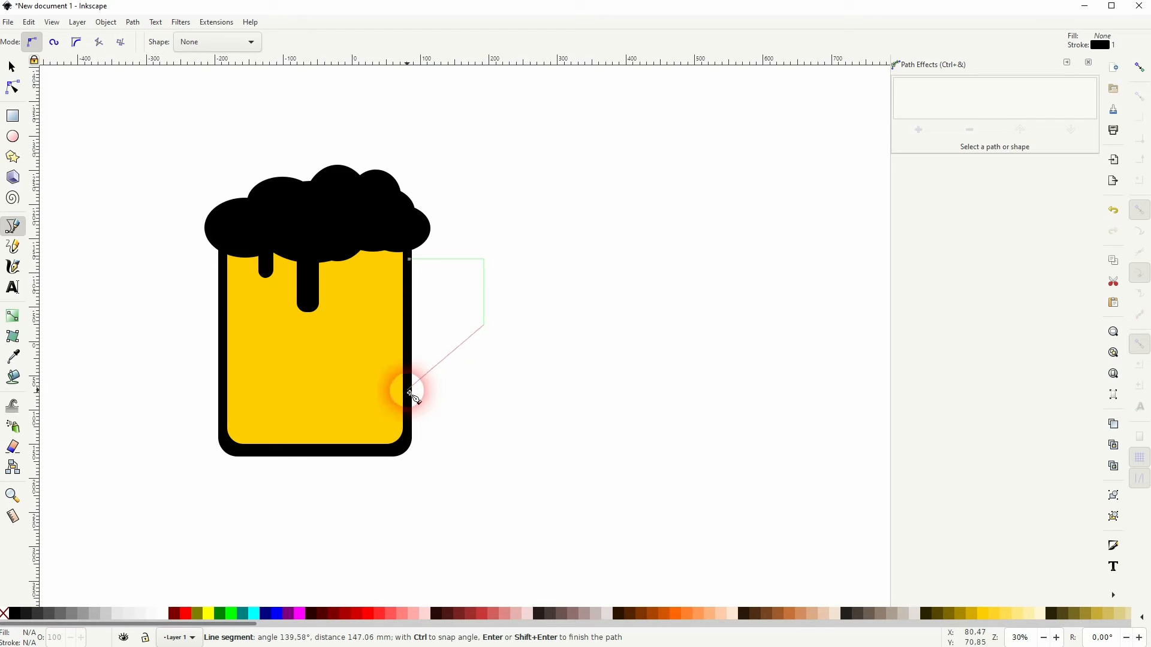
click(410, 392)
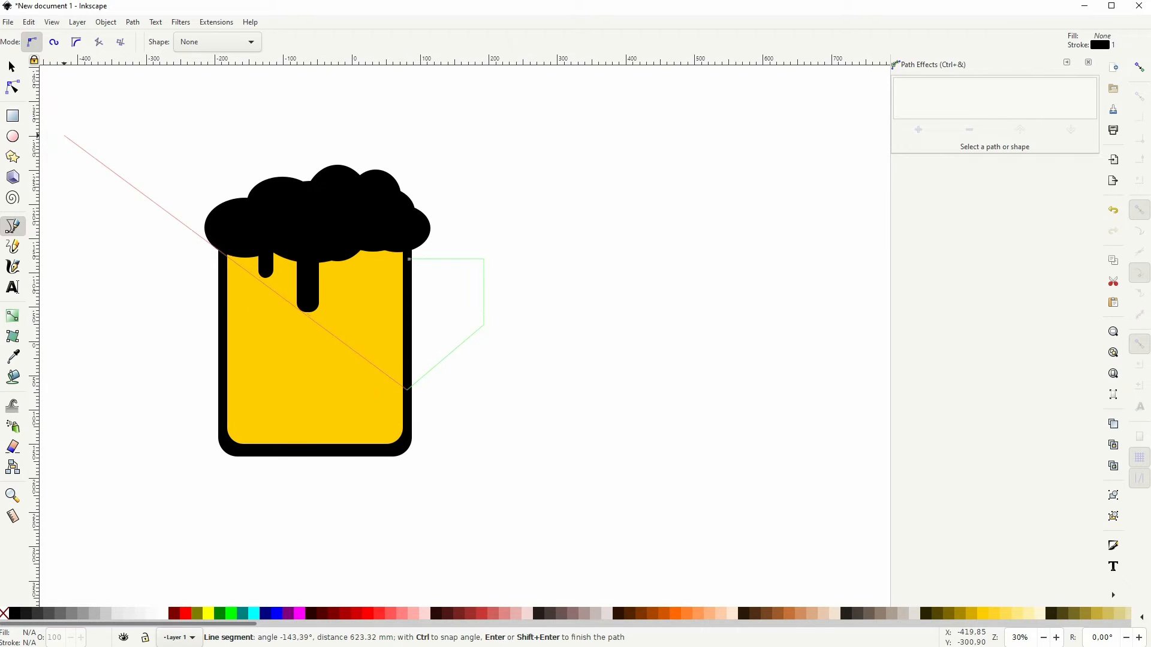
click(14, 66)
click(555, 252)
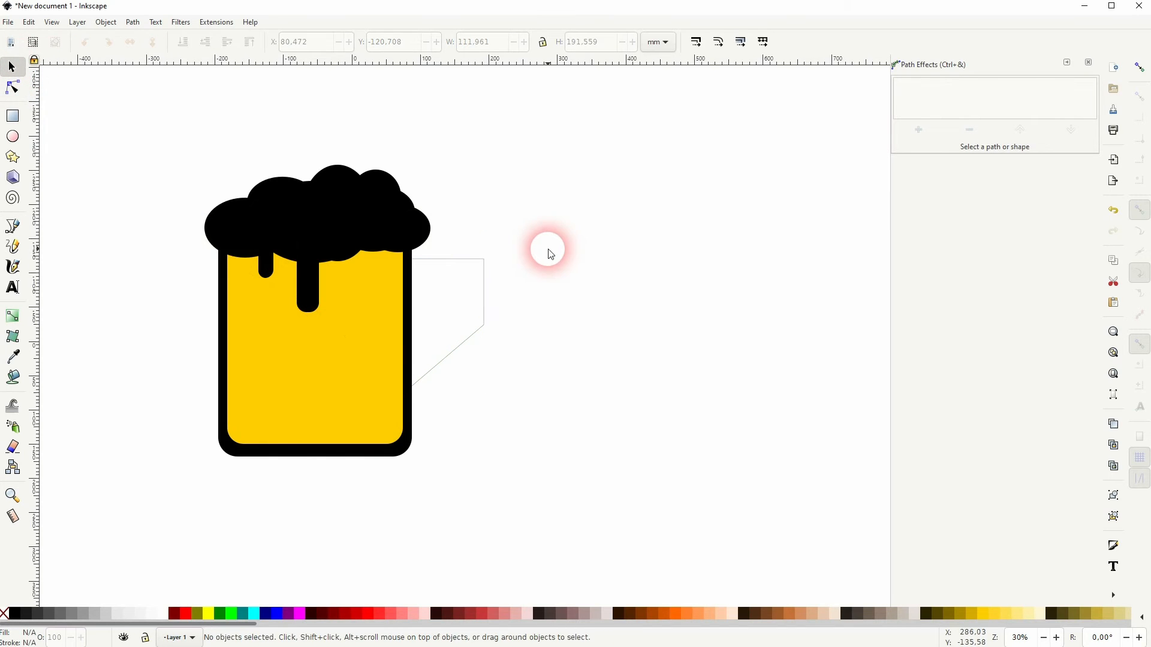
Set the handle path's stroke width to 15 mm
click(485, 328)
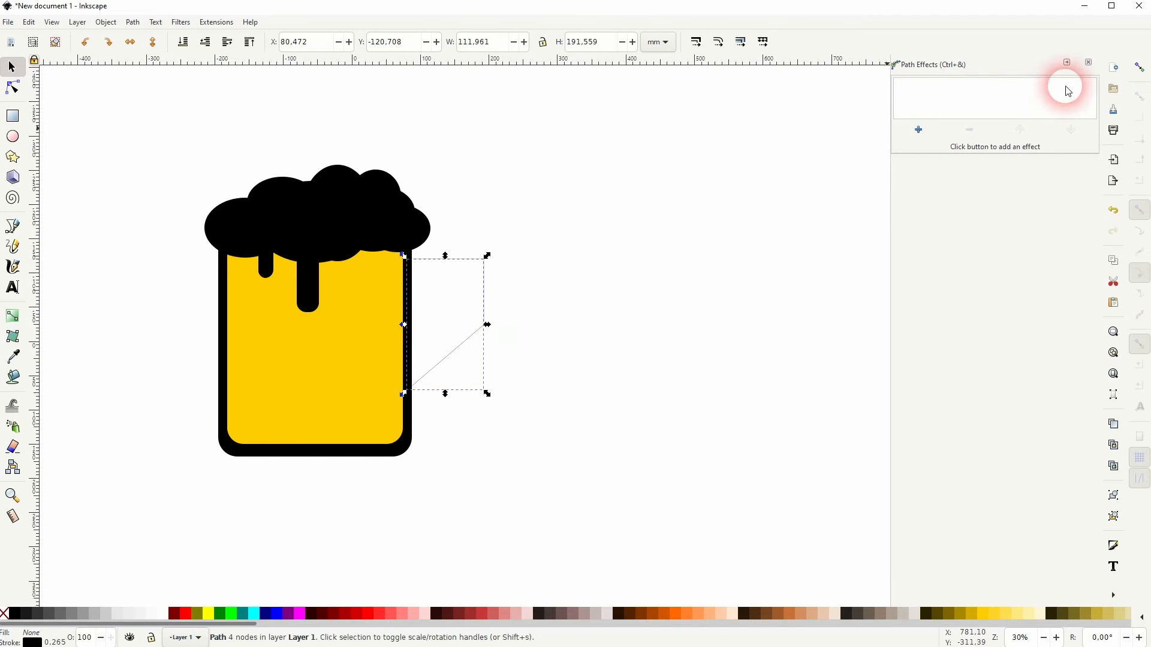
click(1089, 62)
click(106, 22)
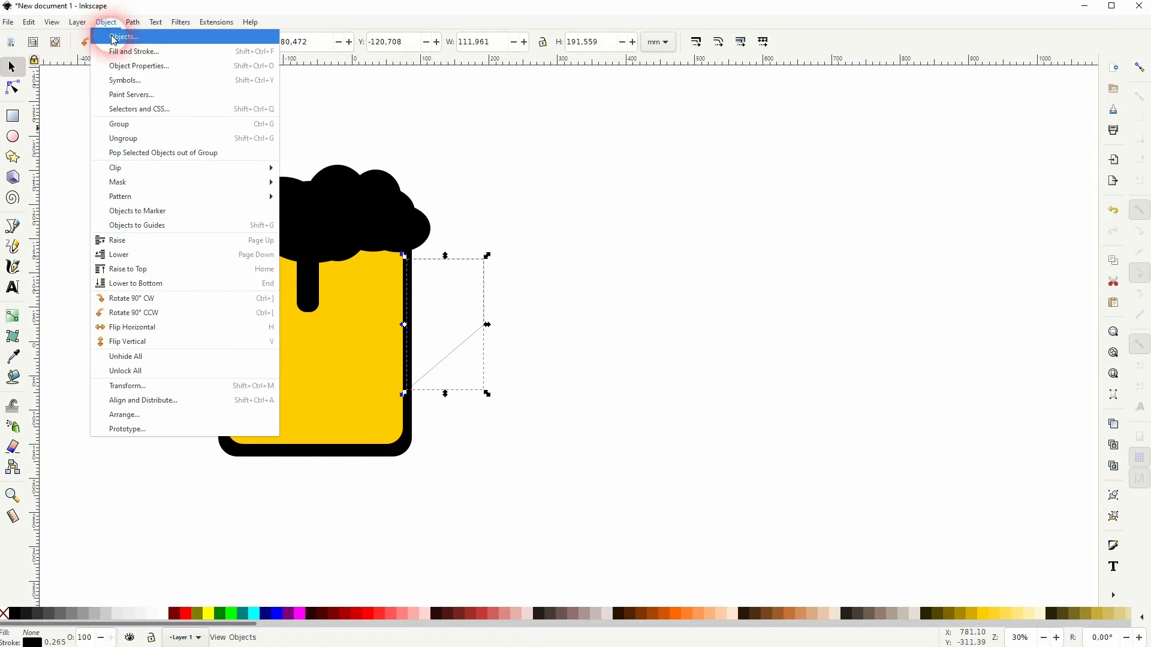
click(126, 56)
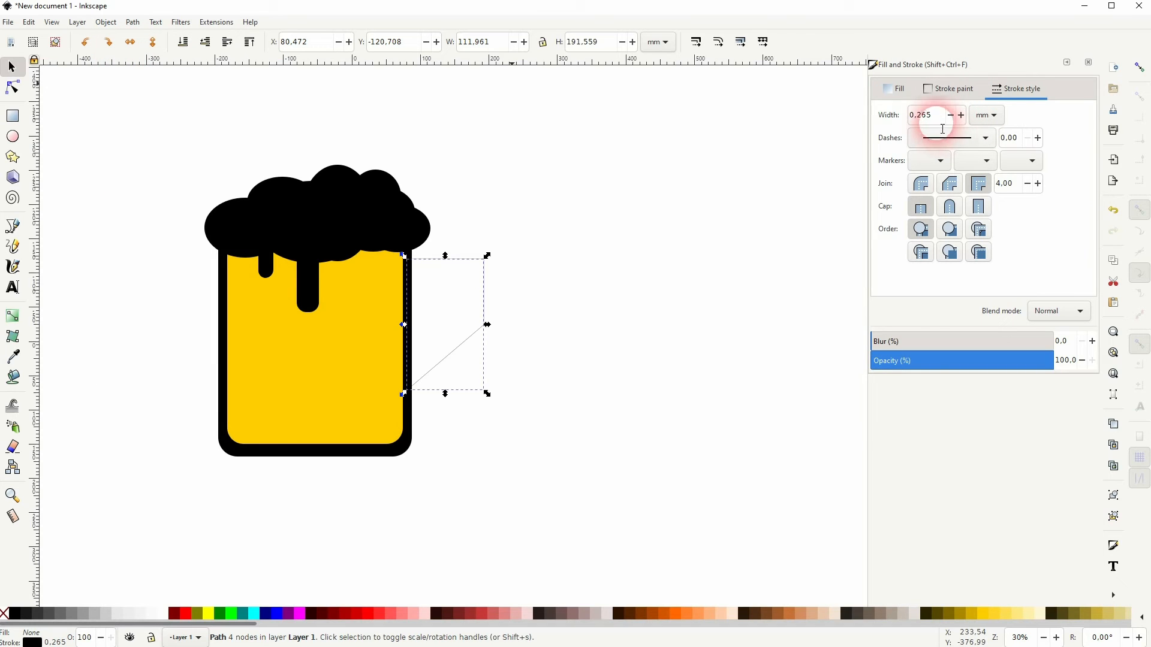
drag(941, 118, 886, 123)
text(15)
key(Return)
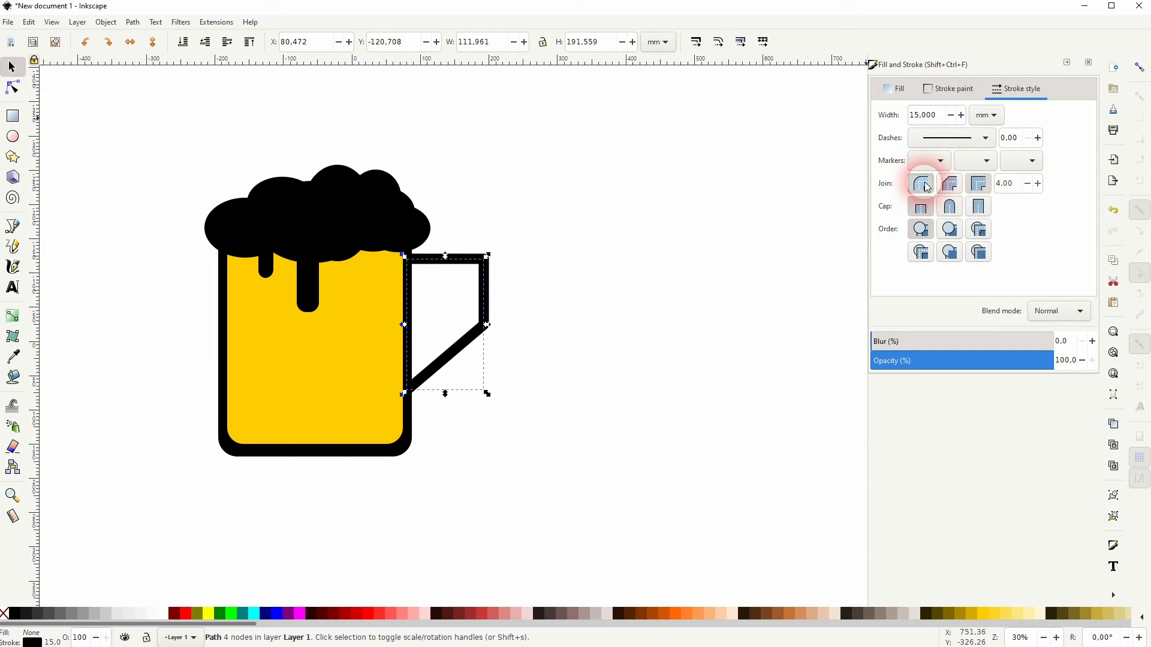
Give the handle's stroke a round join and check its corners up close
click(527, 263)
scroll(491, 248, up, 4)
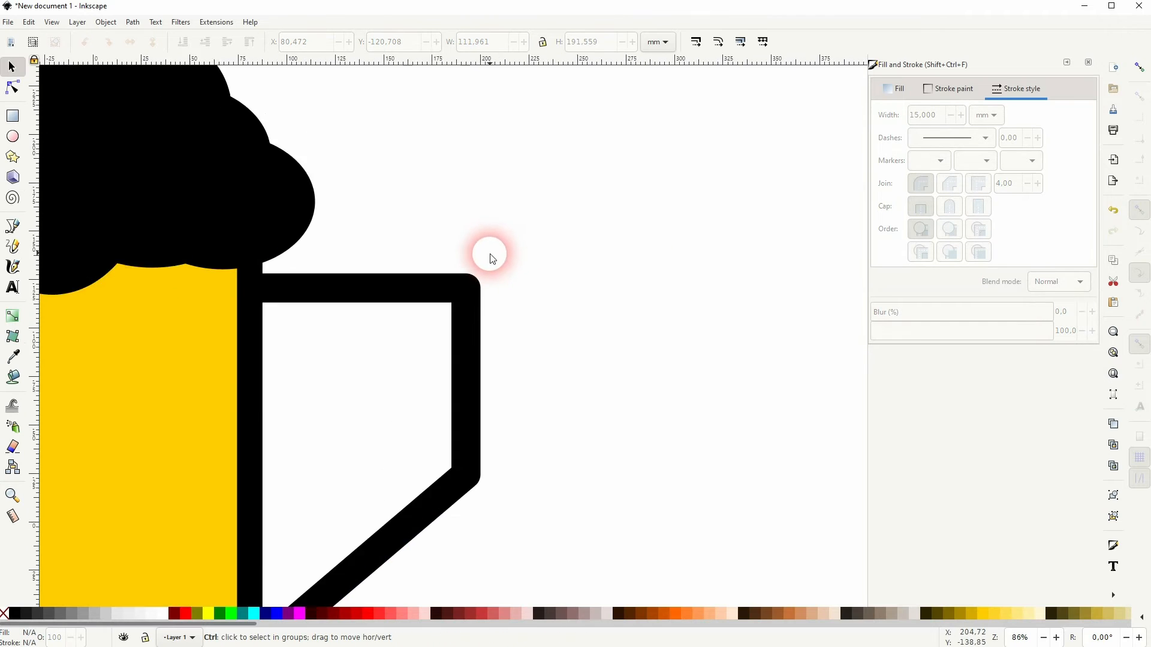
click(458, 336)
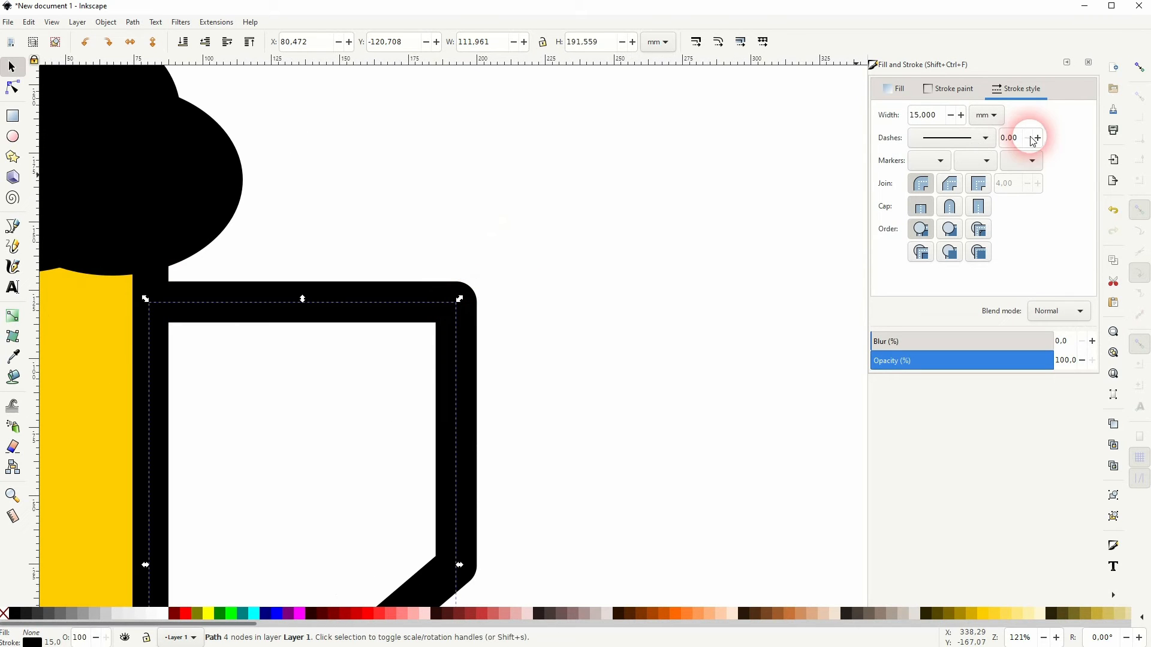
click(921, 184)
scroll(537, 310, down, 3)
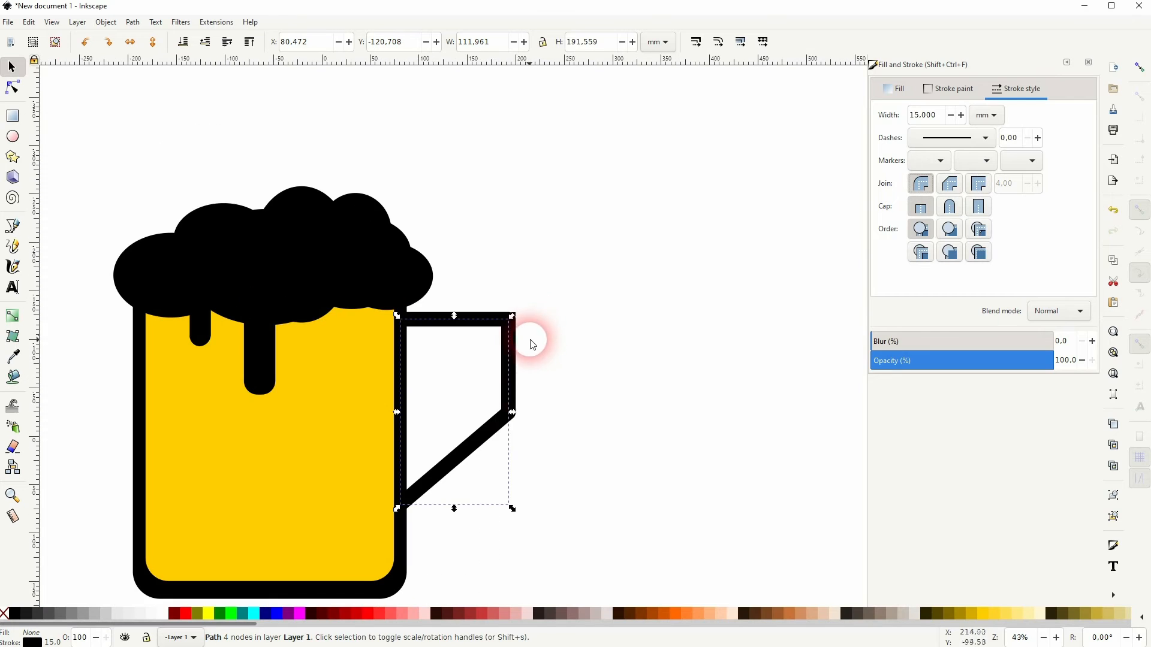
Thicken the handle's stroke to a width of 20 mm
click(538, 446)
mouse_move(537, 446)
mouse_down()
mouse_move(627, 329)
mouse_move(601, 347)
mouse_up()
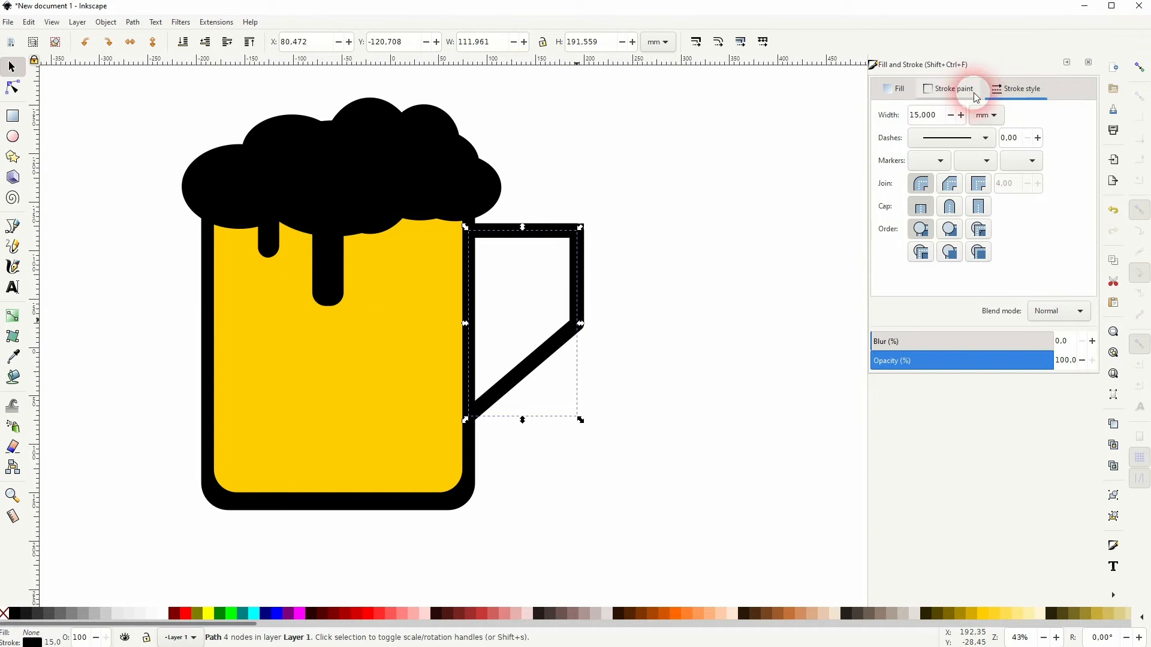
drag(947, 119, 889, 128)
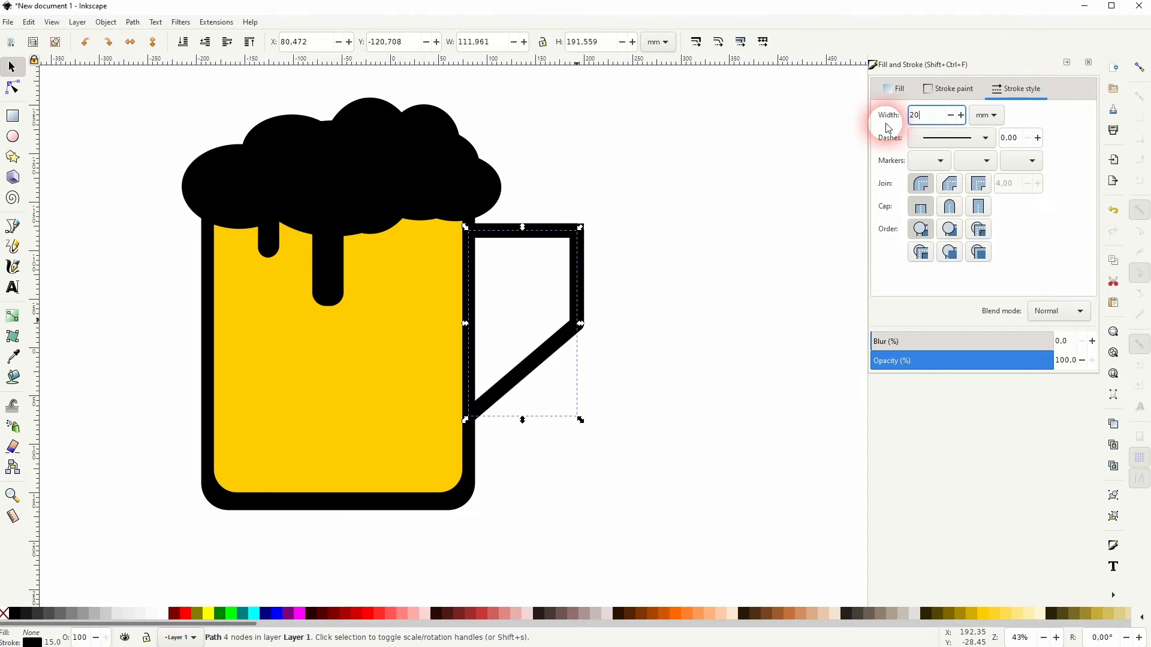
text(20)
key(Return)
click(662, 329)
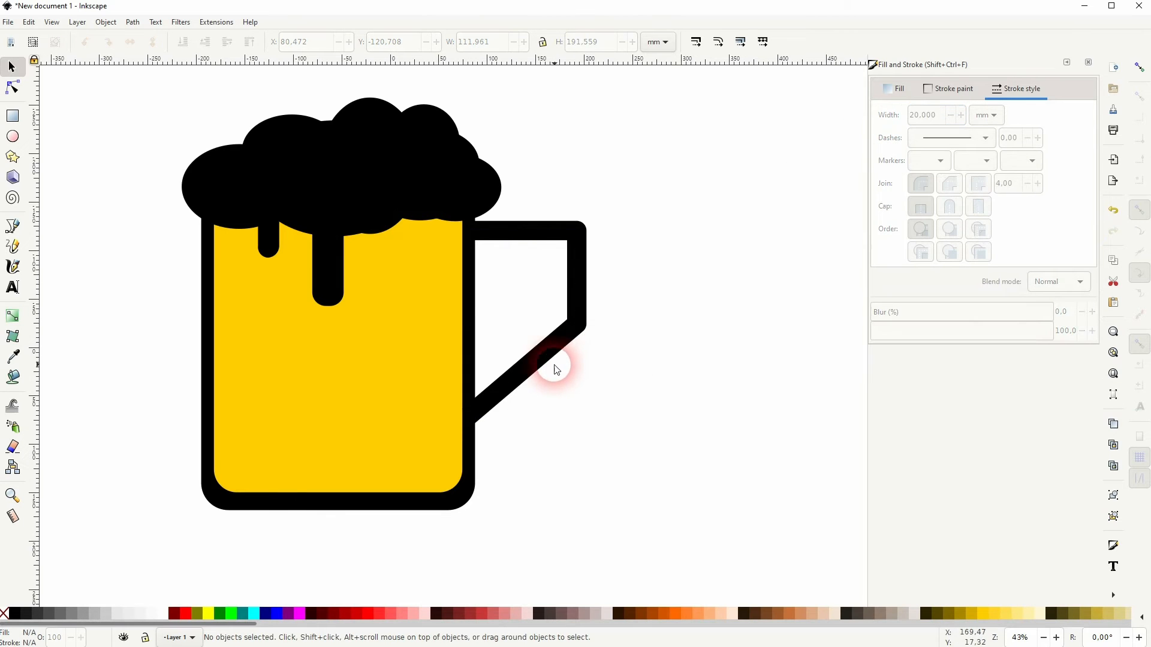
Bend the handle's lower diagonal segment slightly outward into a curve
click(538, 367)
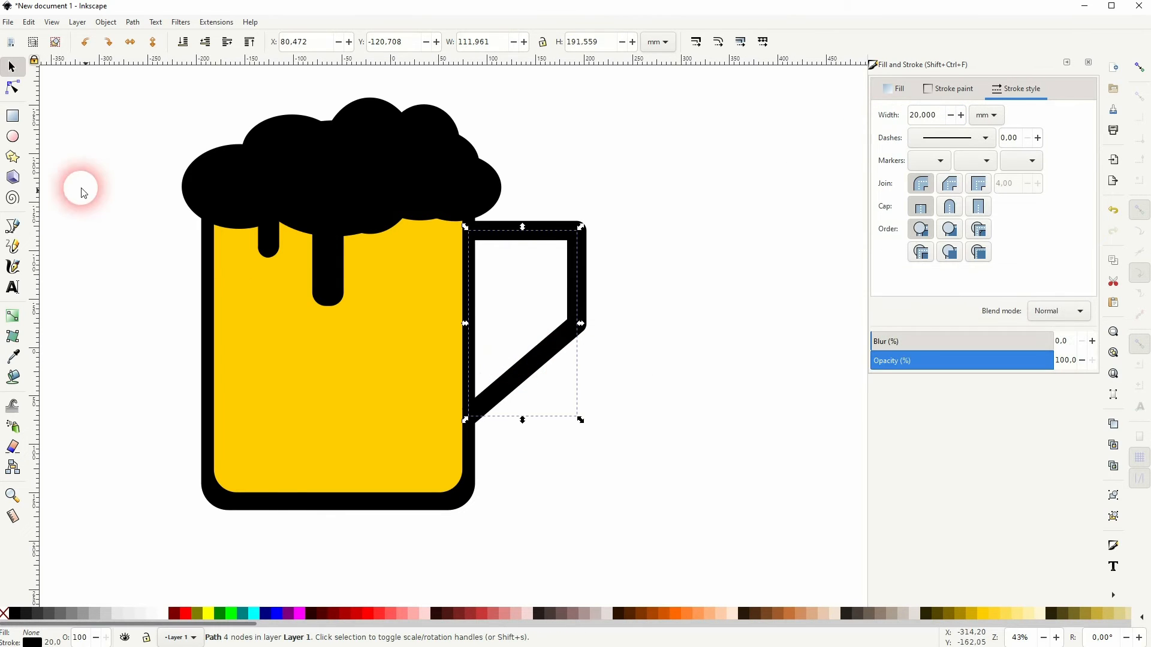
click(13, 88)
drag(526, 366, 537, 378)
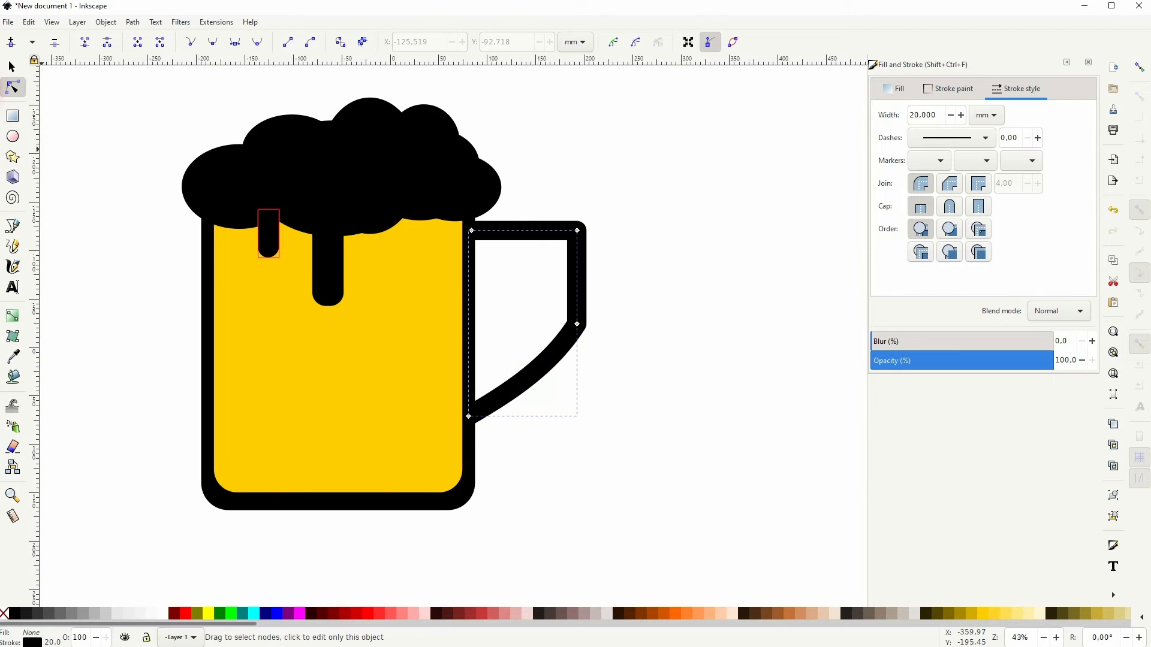
click(10, 64)
click(102, 315)
Narrow the handle to a width of about 101 mm, keeping its edge at the glass in place
scroll(102, 315, down, 2)
scroll(103, 315, up, 1)
scroll(102, 321, up, 1)
click(579, 286)
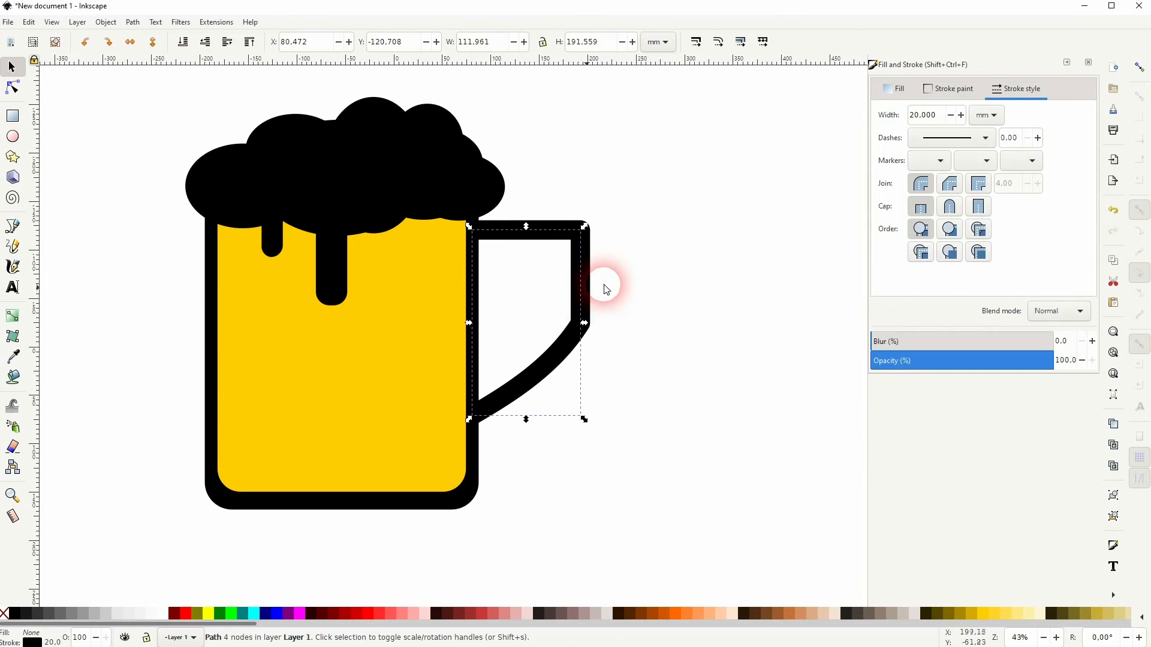
drag(588, 326, 580, 324)
click(653, 308)
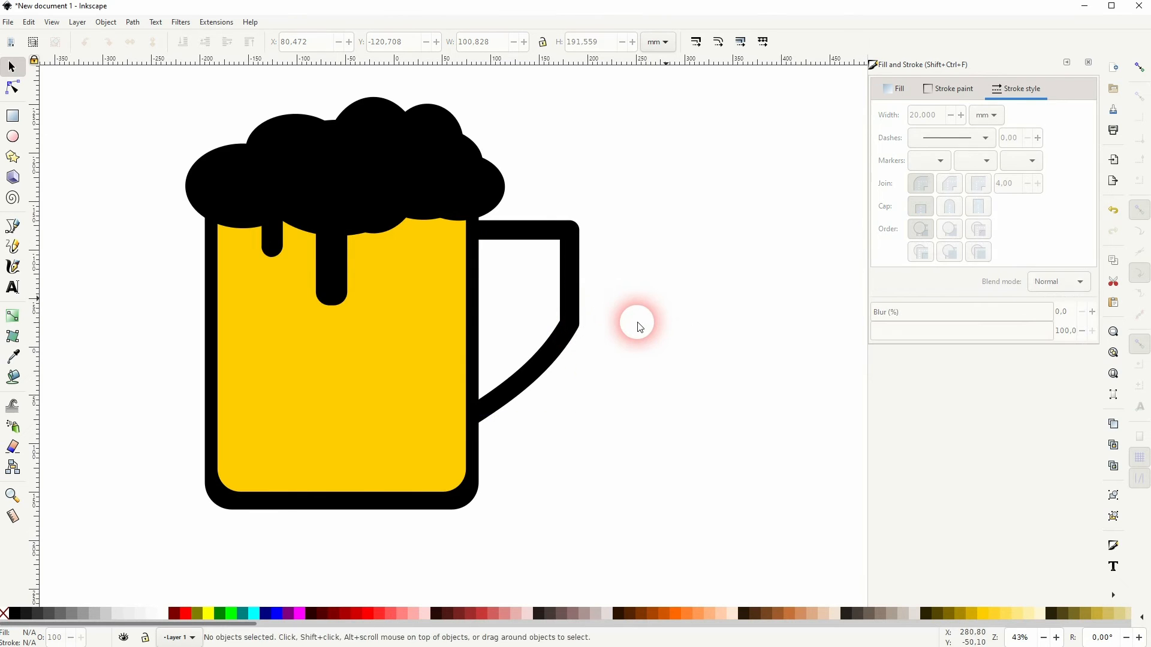
Shorten the handle from its lower end to about 178 mm high and narrow it to about 96 mm wide
scroll(632, 334, down, 2)
scroll(632, 334, up, 1)
click(559, 371)
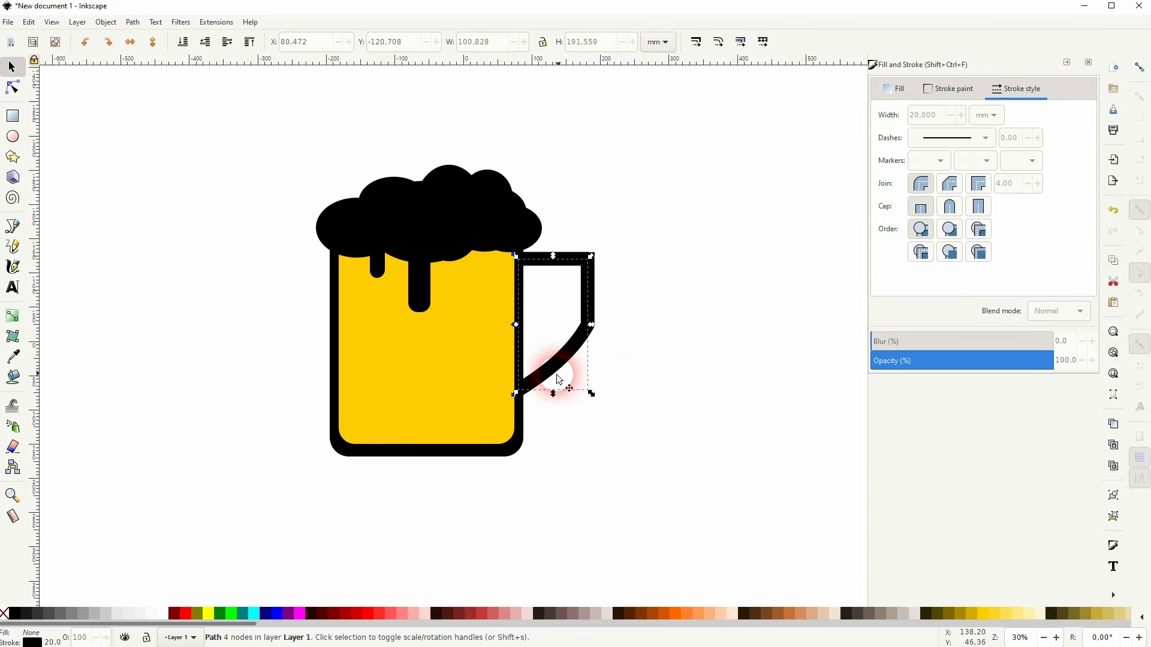
drag(554, 396, 553, 385)
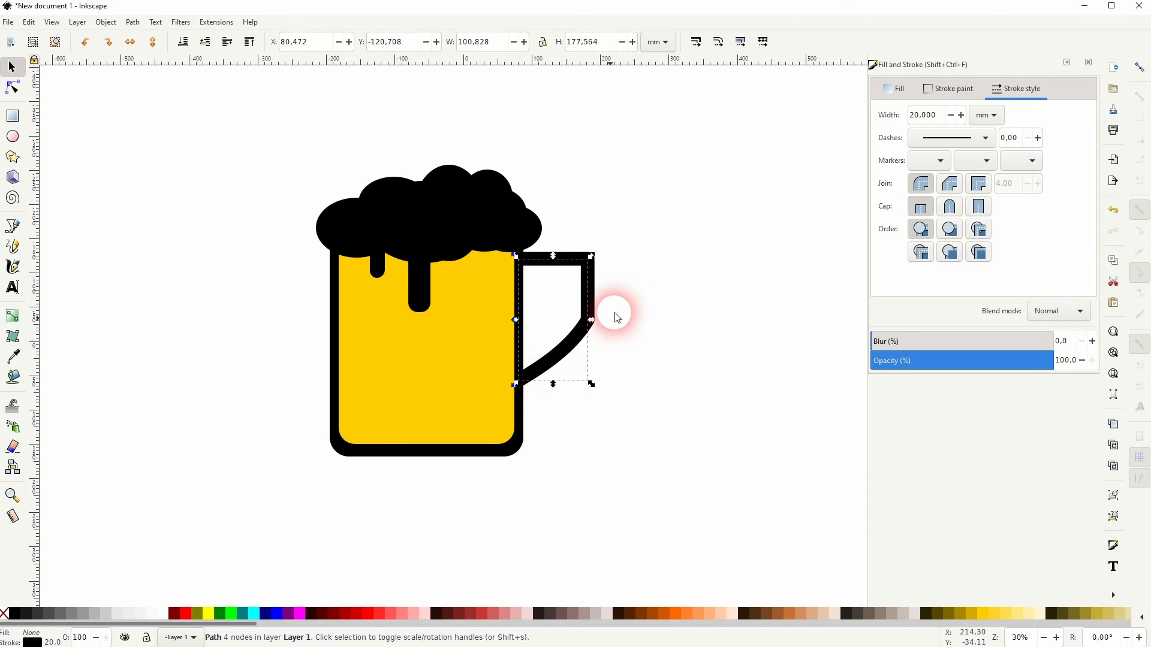
drag(588, 320, 584, 319)
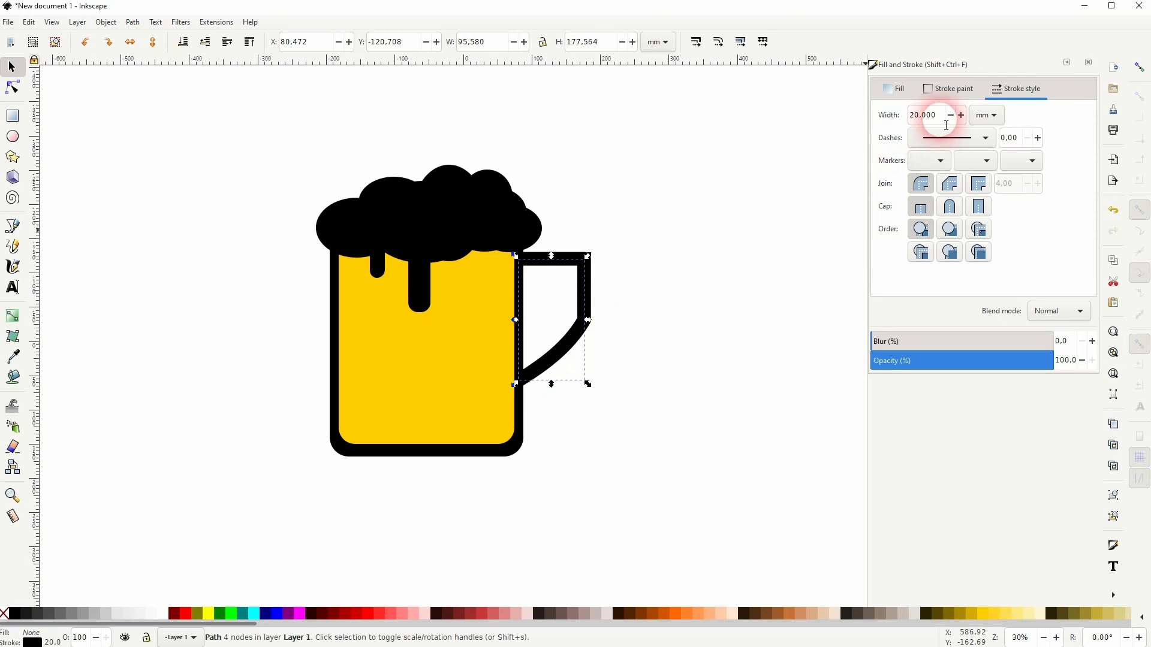
click(595, 354)
click(577, 347)
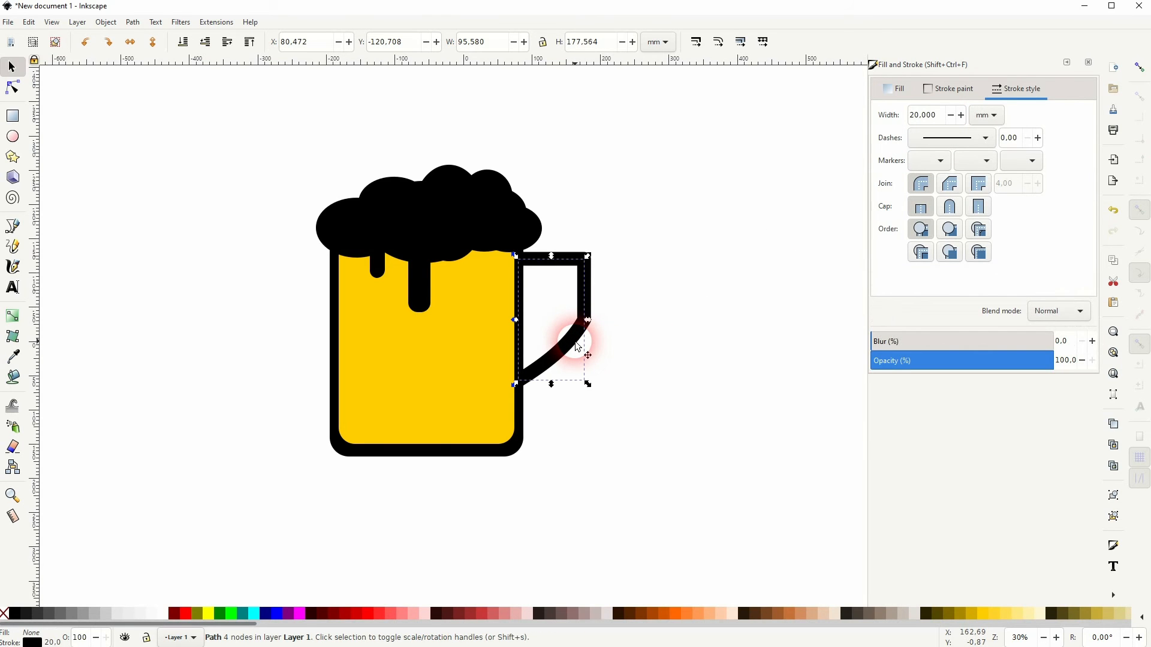
click(667, 343)
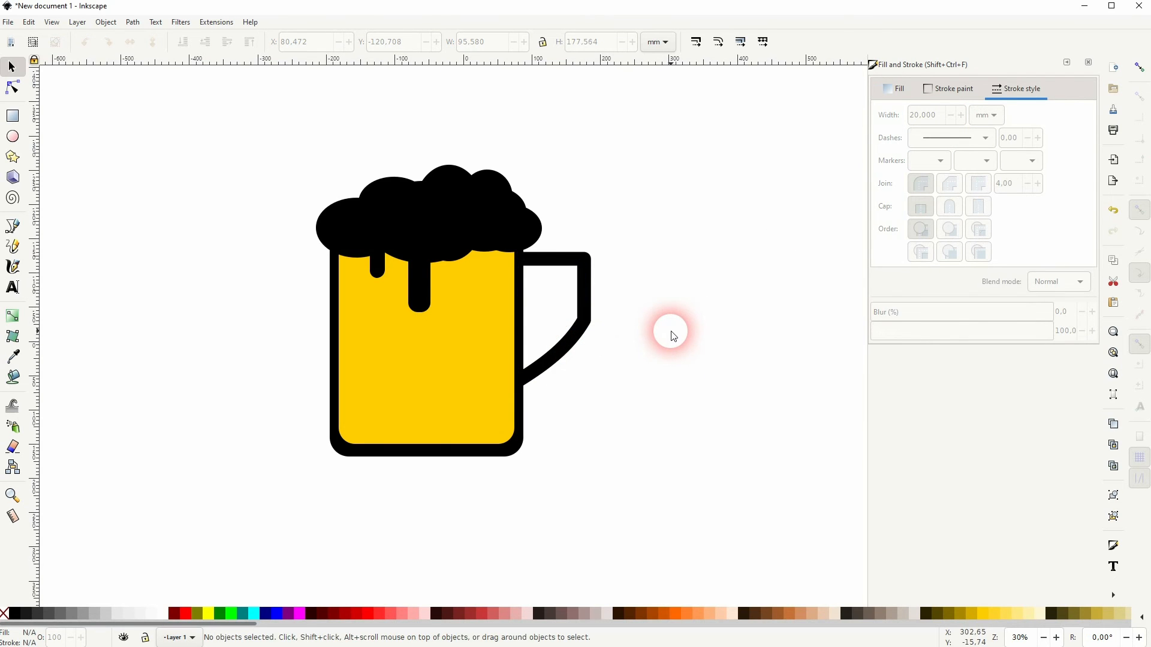
scroll(671, 334, down, 2)
drag(352, 470, 684, 242)
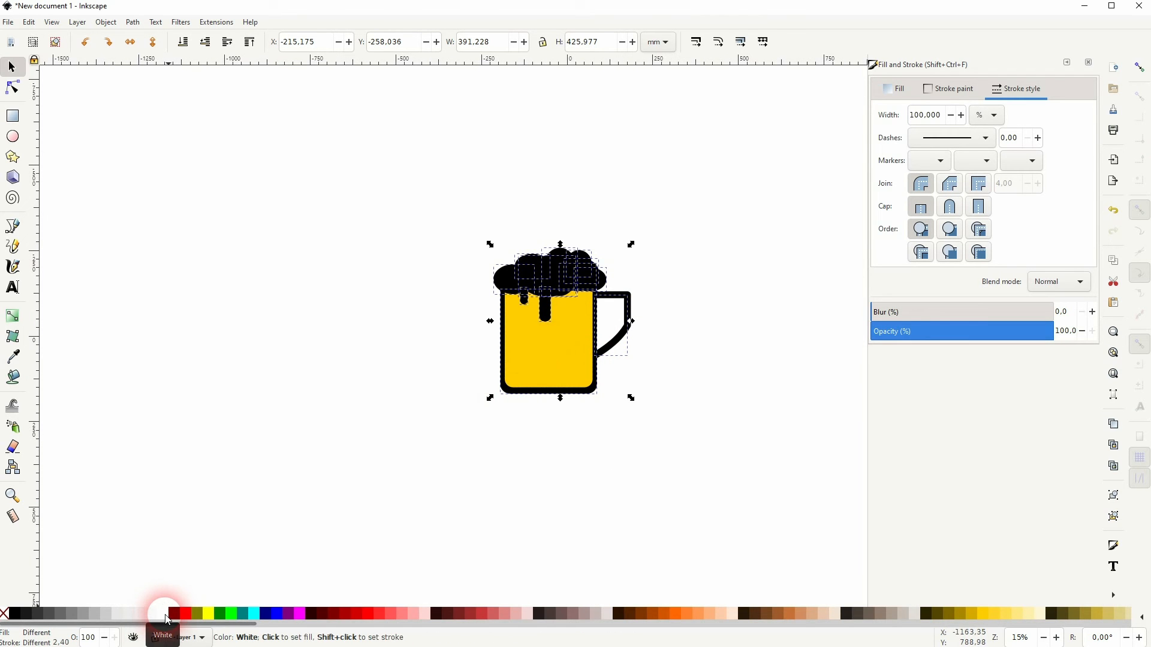
click(51, 257)
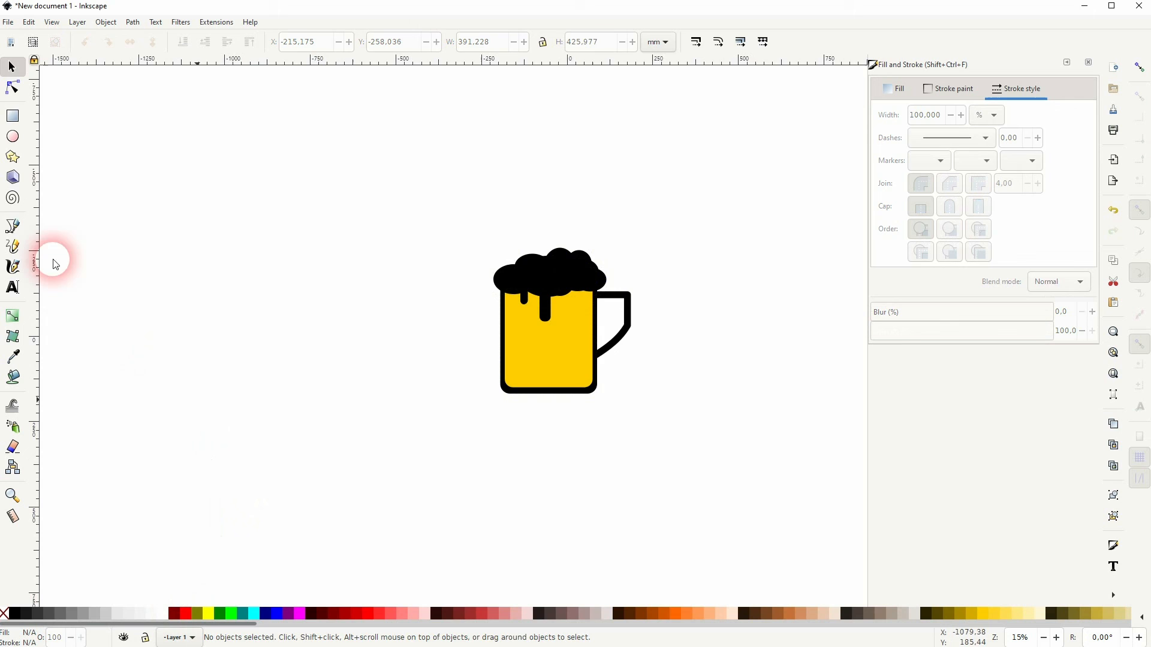
Draw a rectangle about 813 by 960 mm around the mug, fill it dark red and lower it to the bottom
click(13, 115)
drag(417, 133, 697, 462)
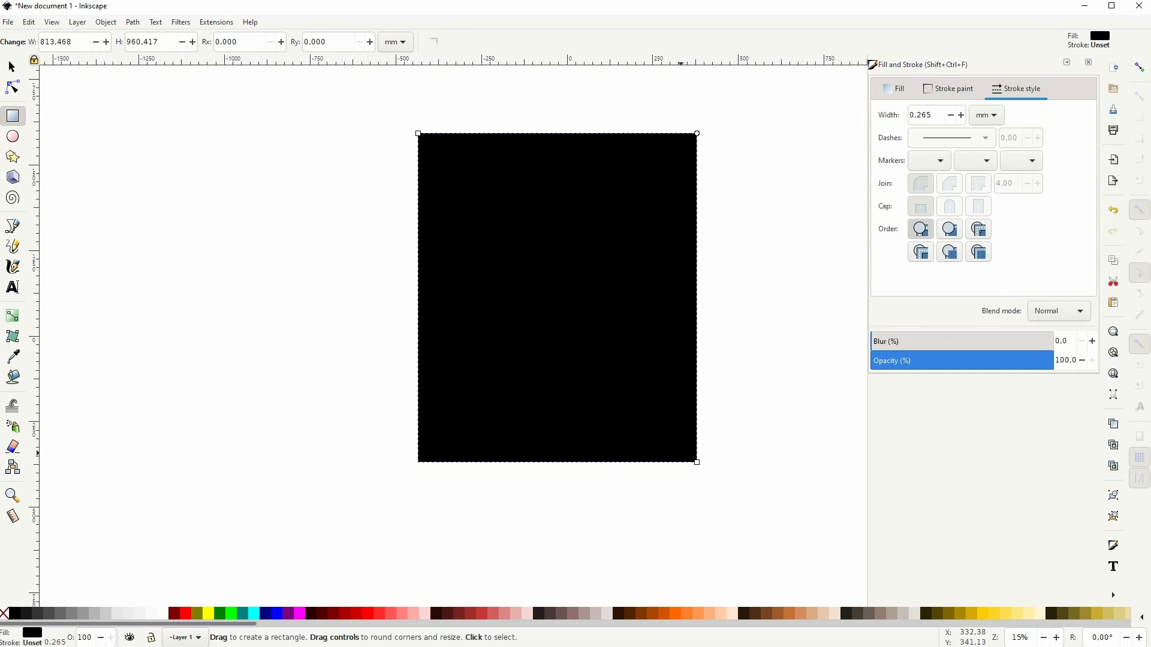
click(12, 68)
click(174, 613)
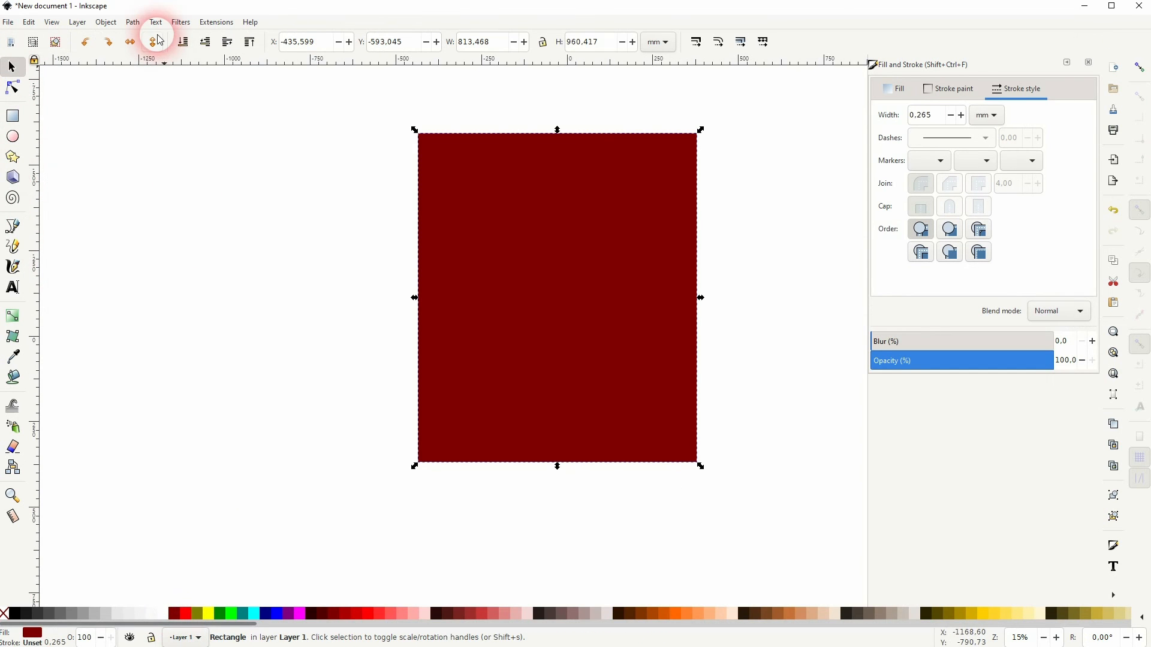
click(183, 43)
click(258, 305)
Give all mug parts except the yellow beer a white fill and a white stroke
key(space)
drag(234, 347, 101, 387)
drag(213, 465, 581, 247)
shift+click(424, 393)
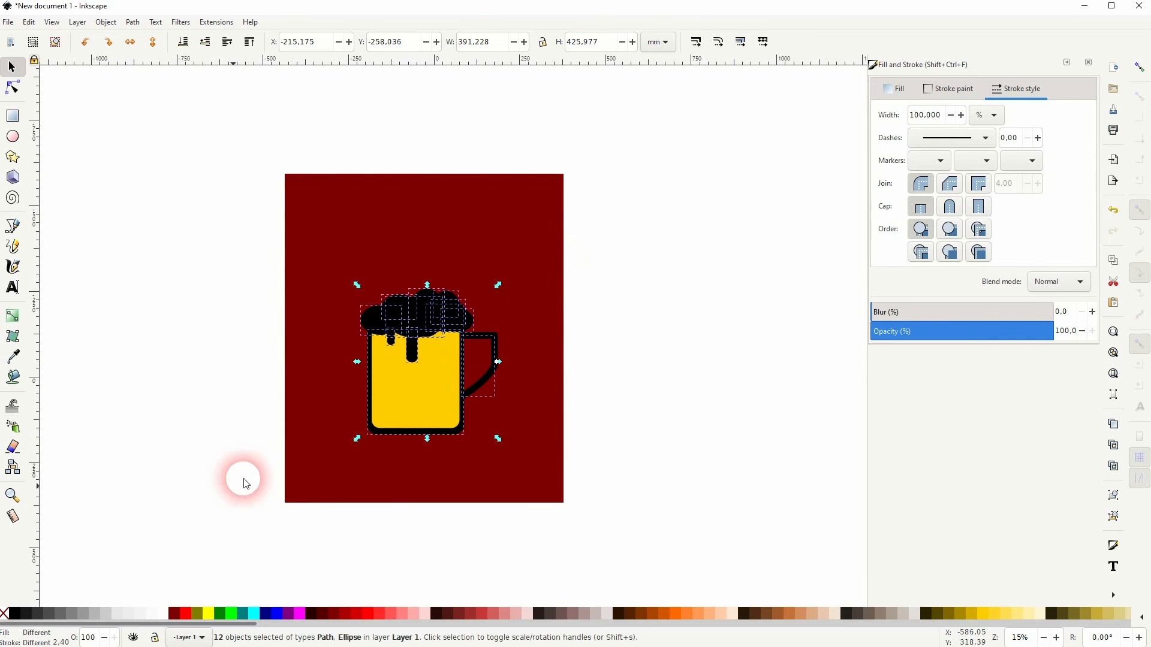
click(161, 615)
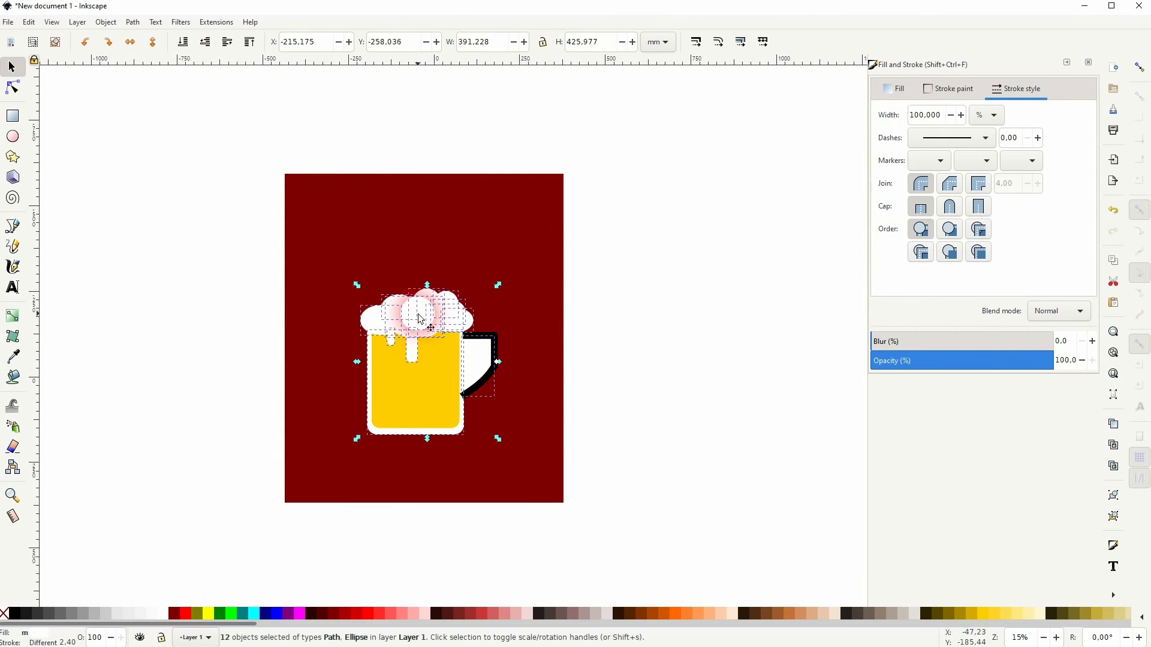
shift+click(162, 615)
click(351, 510)
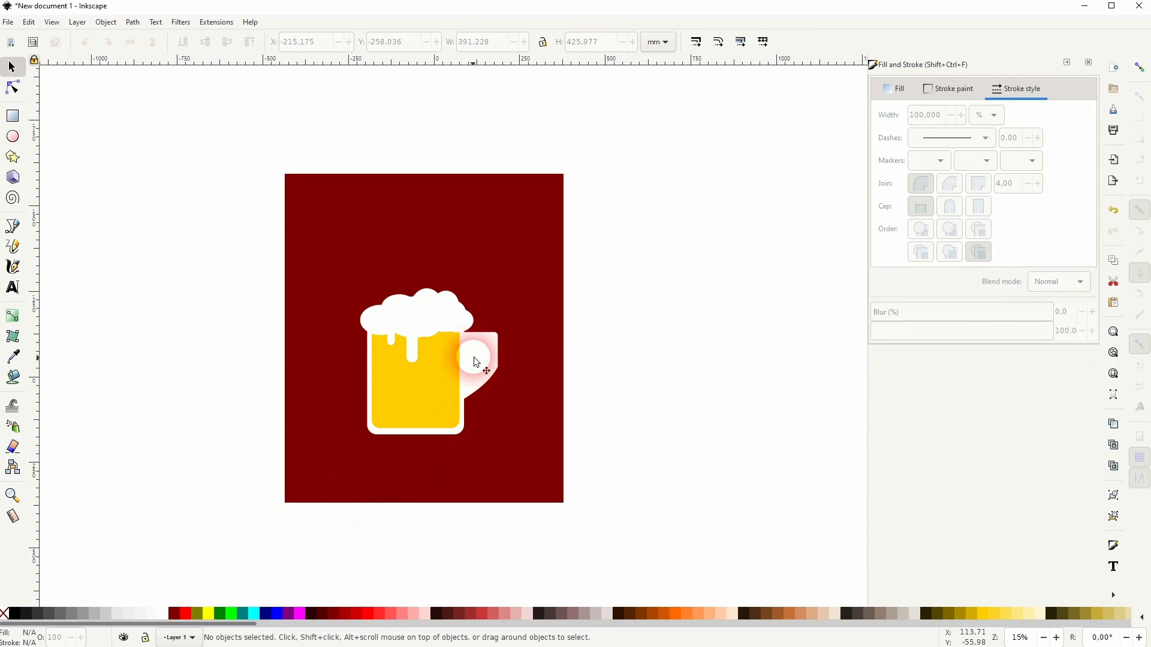
Remove the handle's fill, leaving only its white stroke
click(482, 367)
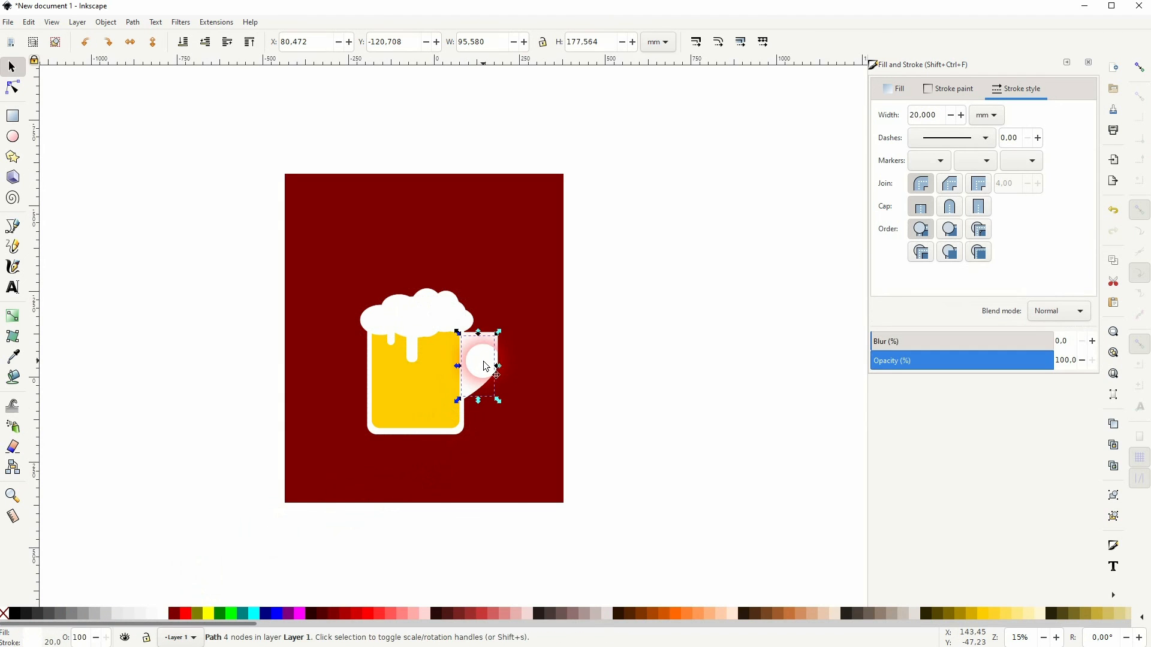
click(5, 613)
click(180, 459)
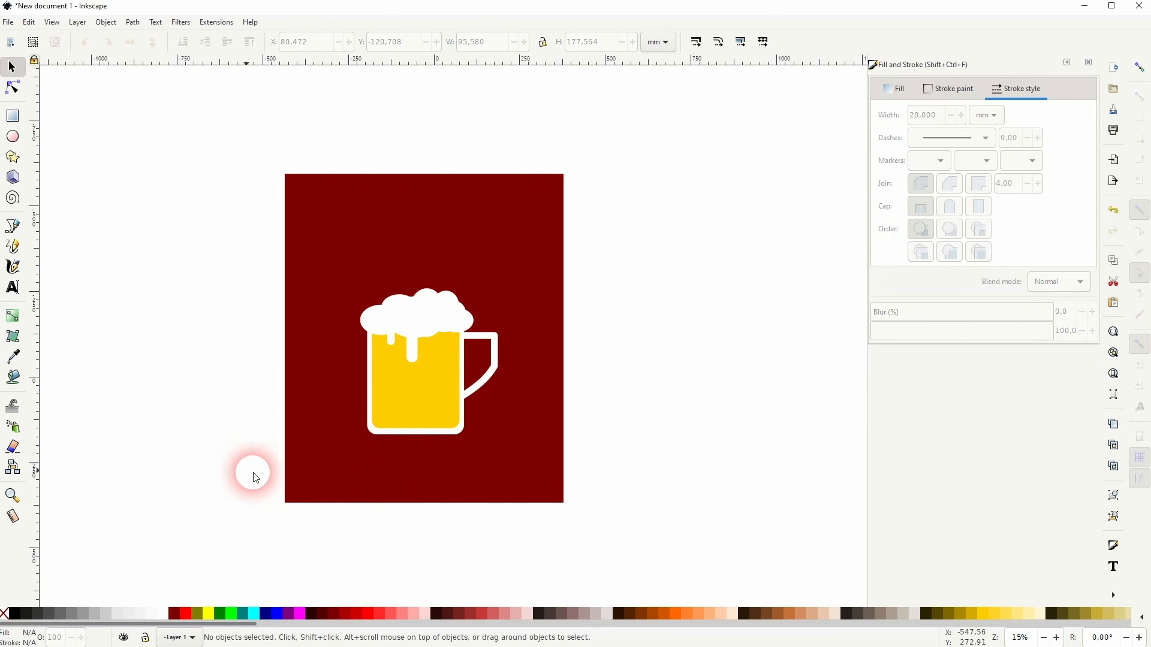
Group all mug parts and move the group slightly right and up on the dark red background
click(536, 480)
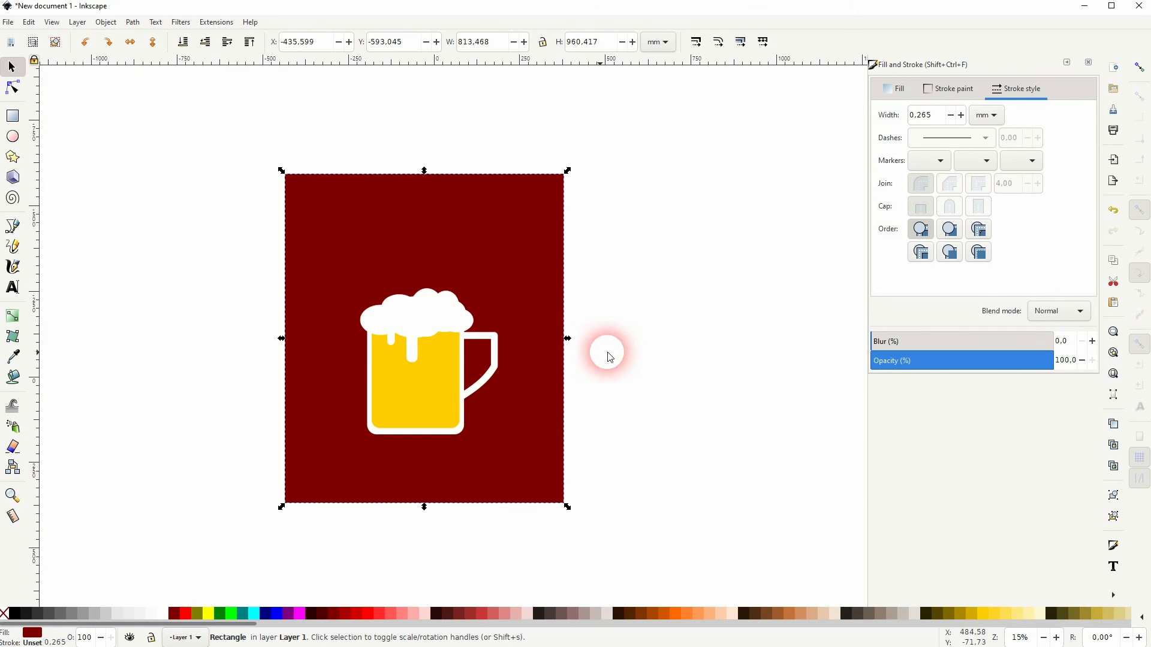
click(662, 230)
mouse_move(646, 232)
mouse_down()
mouse_move(270, 442)
mouse_move(247, 474)
mouse_up()
key(ctrl+g)
mouse_move(412, 380)
mouse_down()
mouse_move(442, 341)
mouse_move(437, 360)
mouse_move(428, 354)
mouse_up()
click(641, 376)
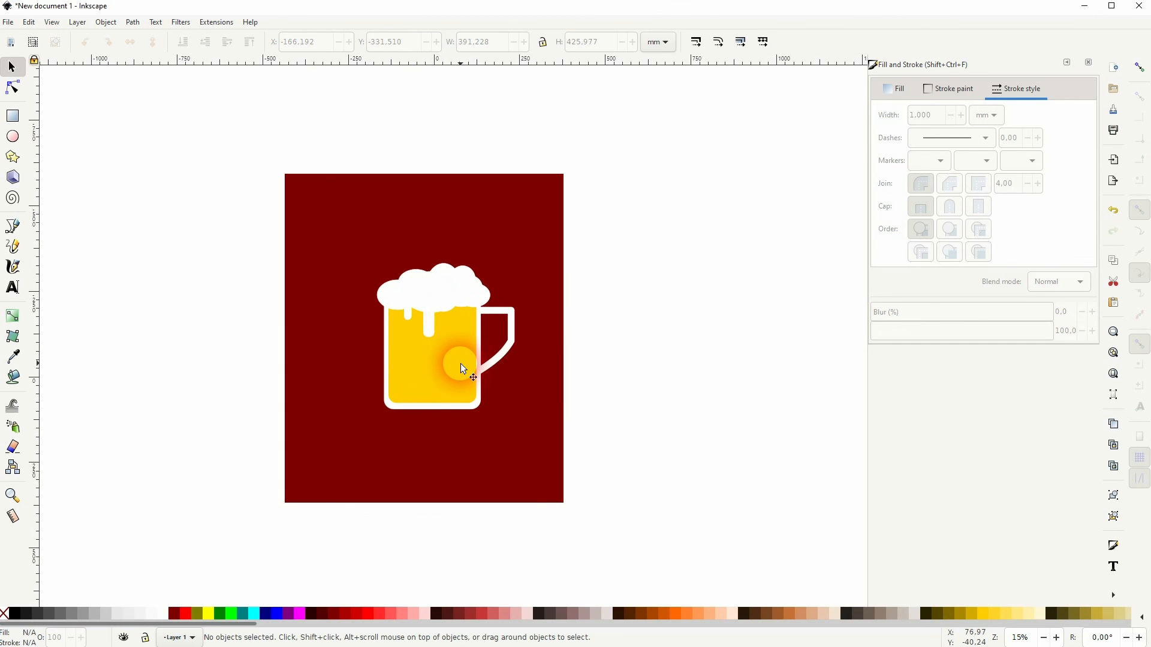